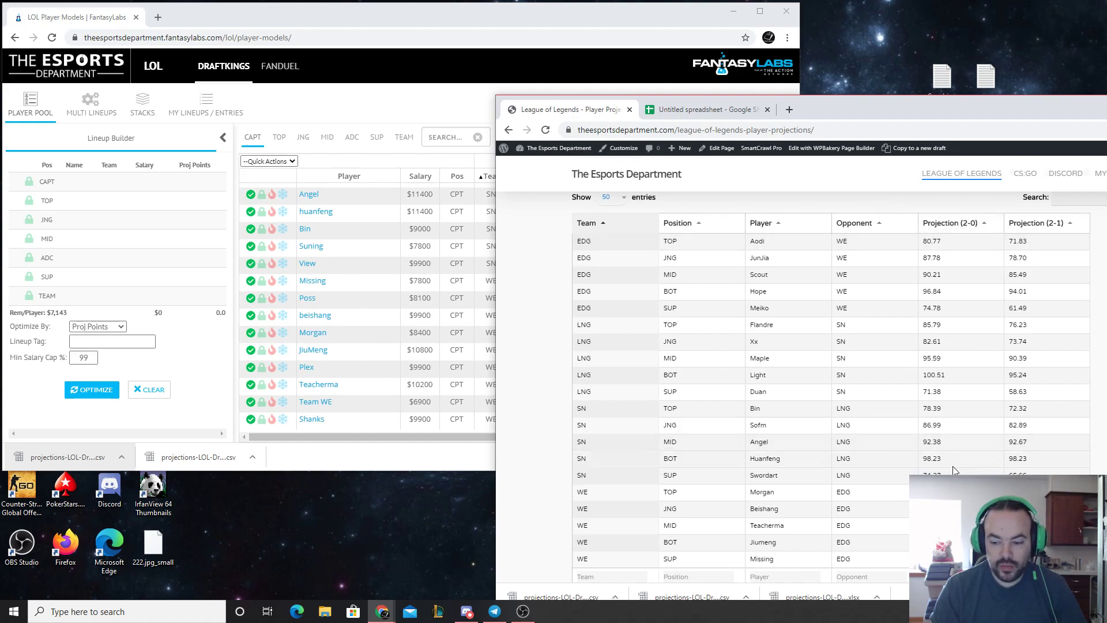
left_click_drag(950, 378, 916, 375)
left_click(948, 376)
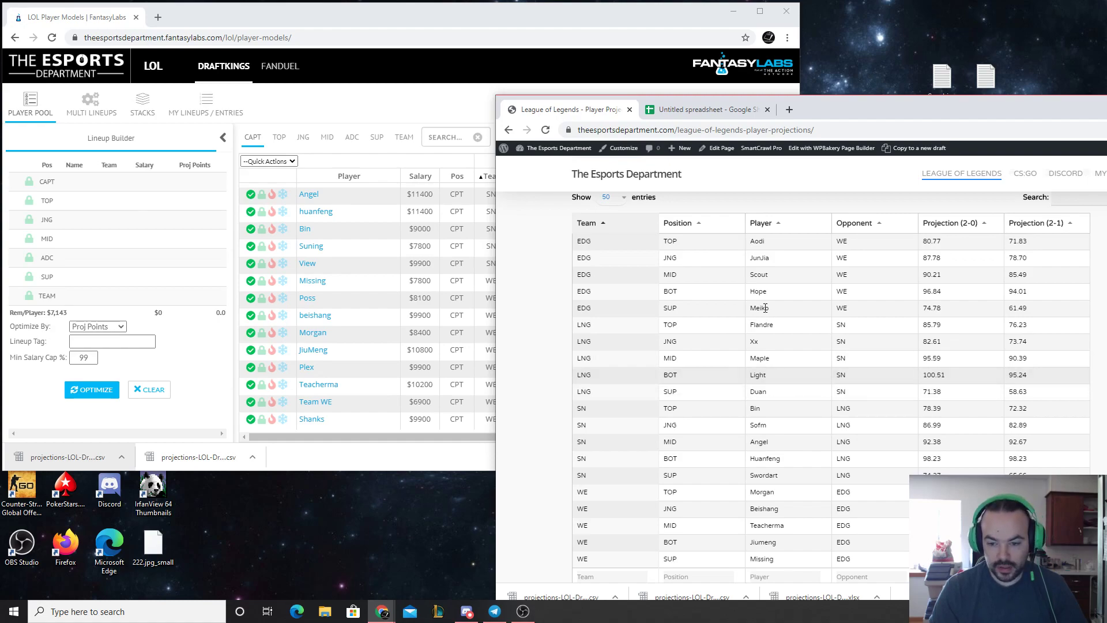
left_click_drag(923, 375, 951, 381)
left_click(951, 381)
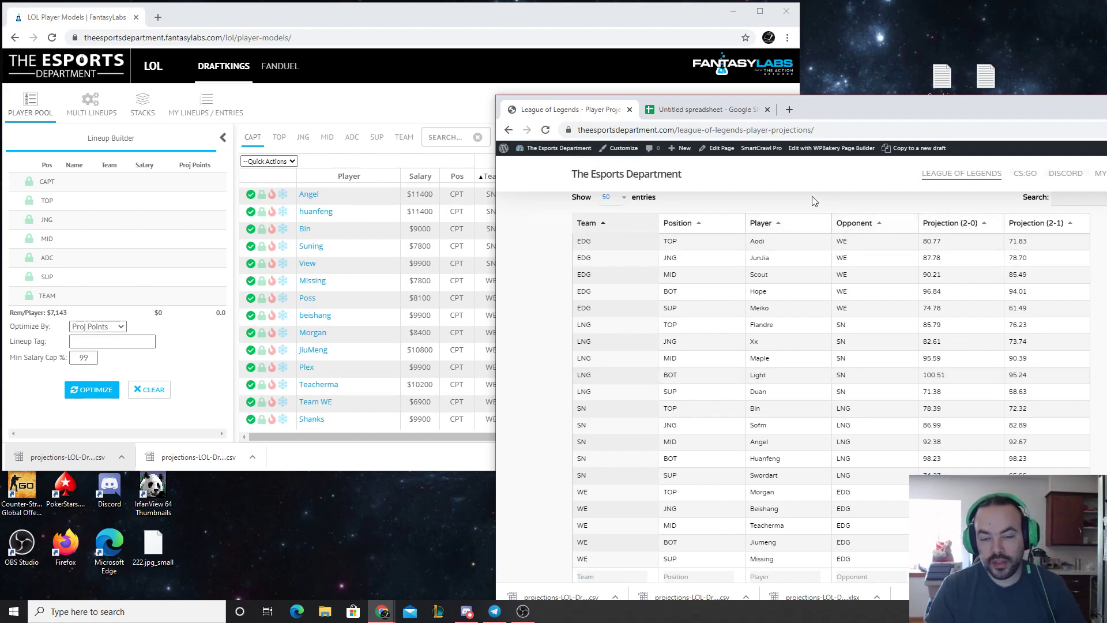
Exclude Maple, Flandre, Duan, Xx, Light, Iwandy, LNG Esports and chenlun17 from the captain pool in the player models
left_click(382, 7)
scroll(385, 249, "up", 8)
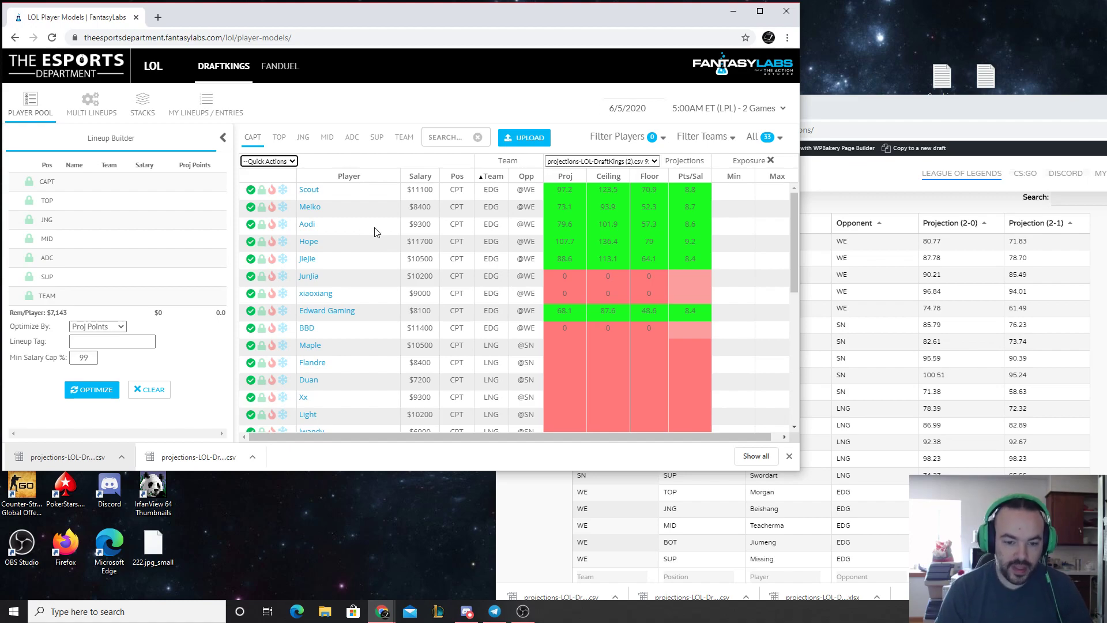
scroll(369, 237, "down", 2)
left_click(251, 230)
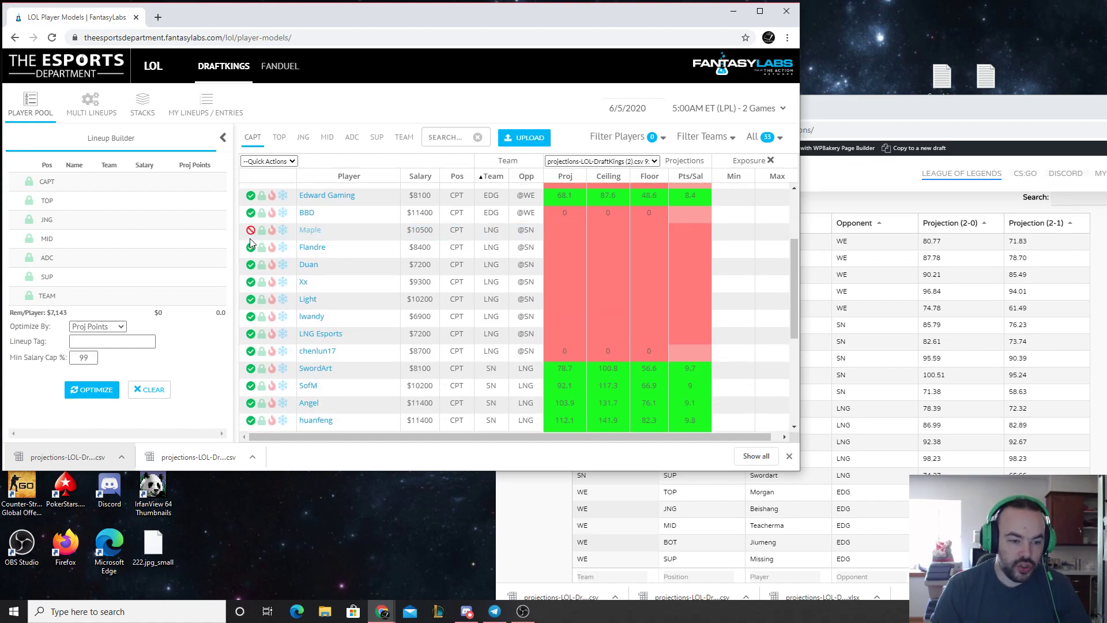
left_click(250, 247)
left_click(251, 265)
left_click(251, 282)
left_click(251, 300)
left_click(251, 317)
left_click(251, 334)
left_click(249, 352)
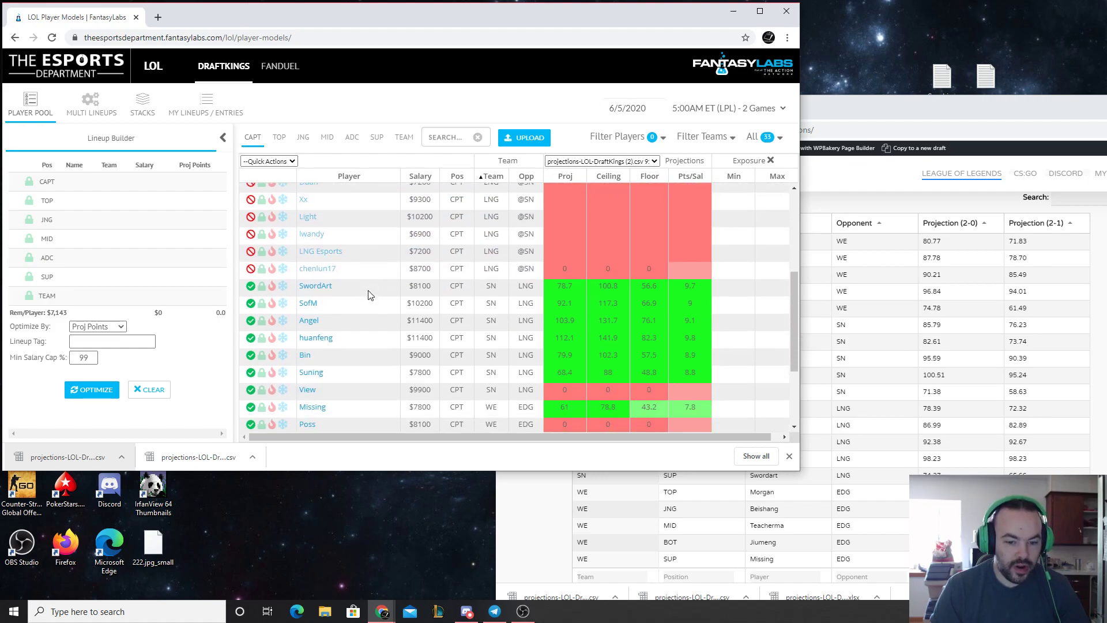
Exclude every WE captain option: Missing, Poss, beishang, Morgan, JiuMeng, Plex, Teacherma, Team WE and Shanks
scroll(363, 294, "down", 3)
left_click(251, 281)
left_click(251, 298)
left_click(251, 316)
left_click(251, 332)
left_click(251, 350)
left_click(251, 367)
left_click(250, 385)
left_click(251, 401)
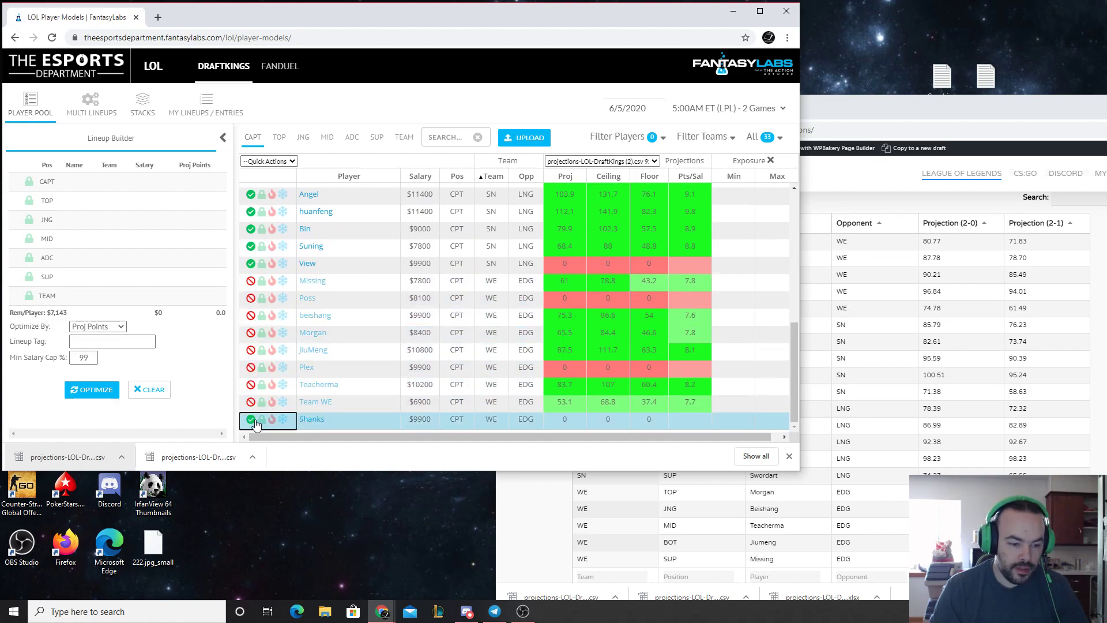
left_click(251, 419)
Exclude View, BBD, xiaoxiang and JieJie from the captain pool, checking the EDG jungler against the projections page
scroll(364, 340, "up", 2)
left_click(250, 379)
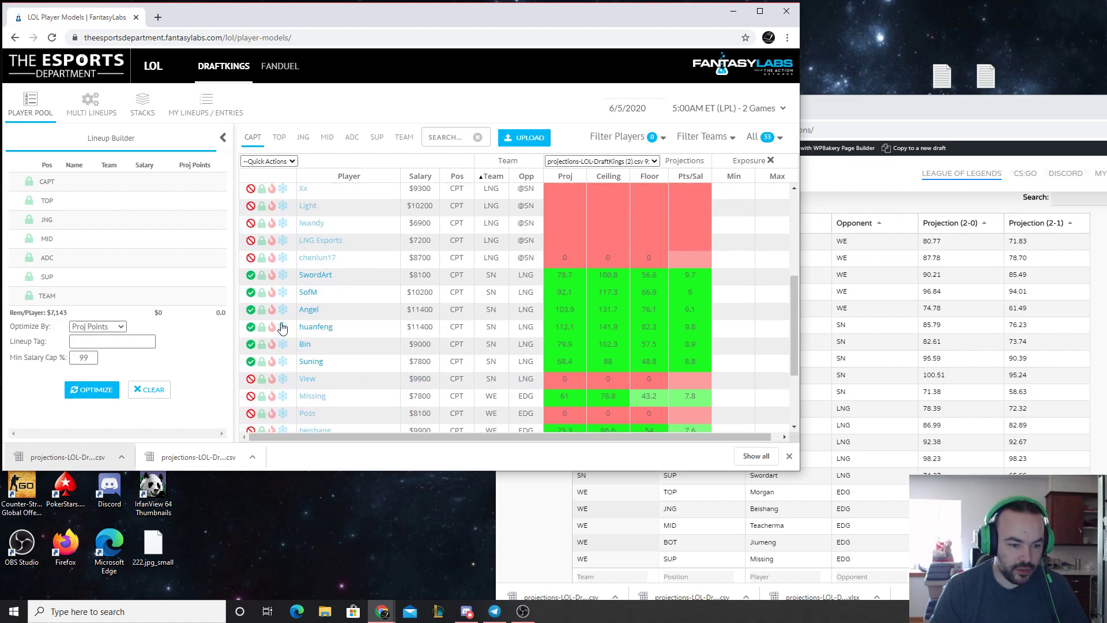
scroll(283, 329, "up", 3)
scroll(273, 354, "up", 1)
left_click(251, 328)
left_click(251, 293)
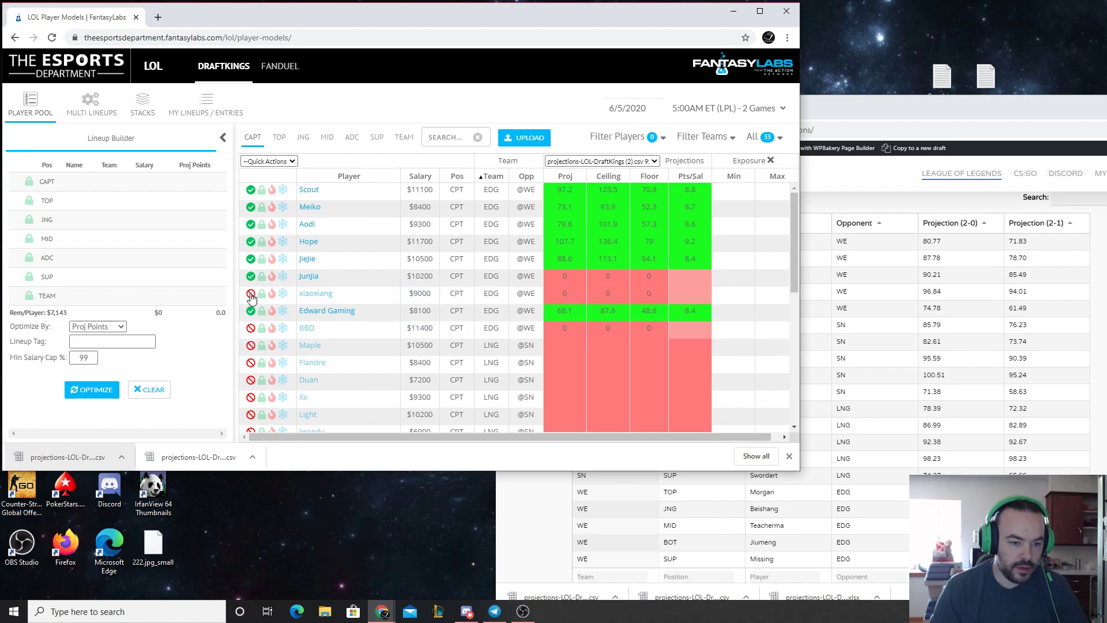
left_click(862, 106)
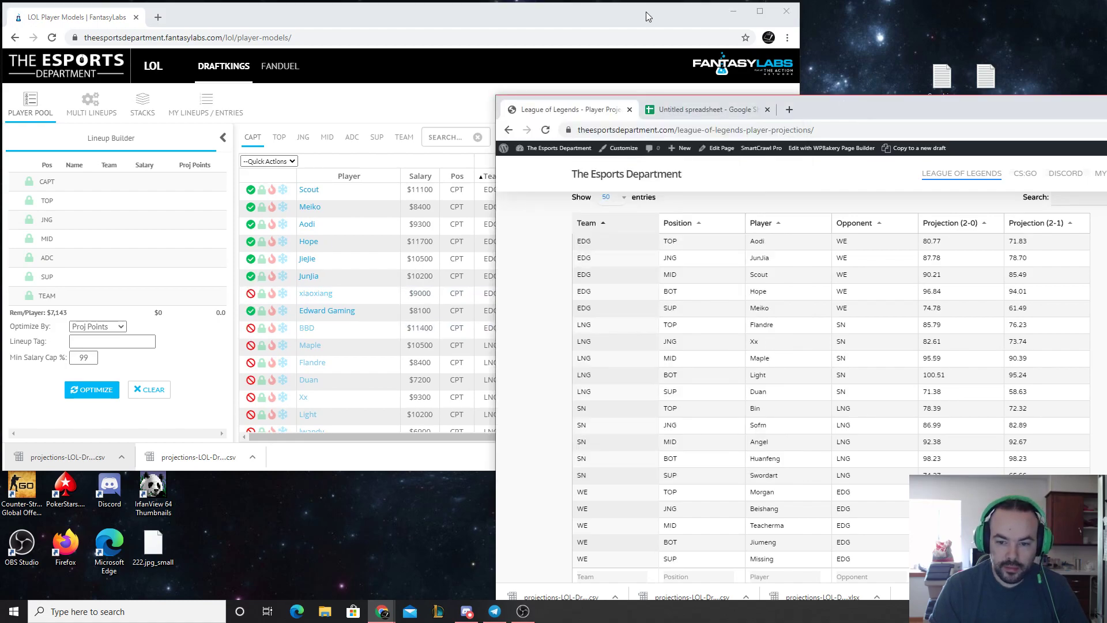
left_click(645, 11)
left_click(251, 259)
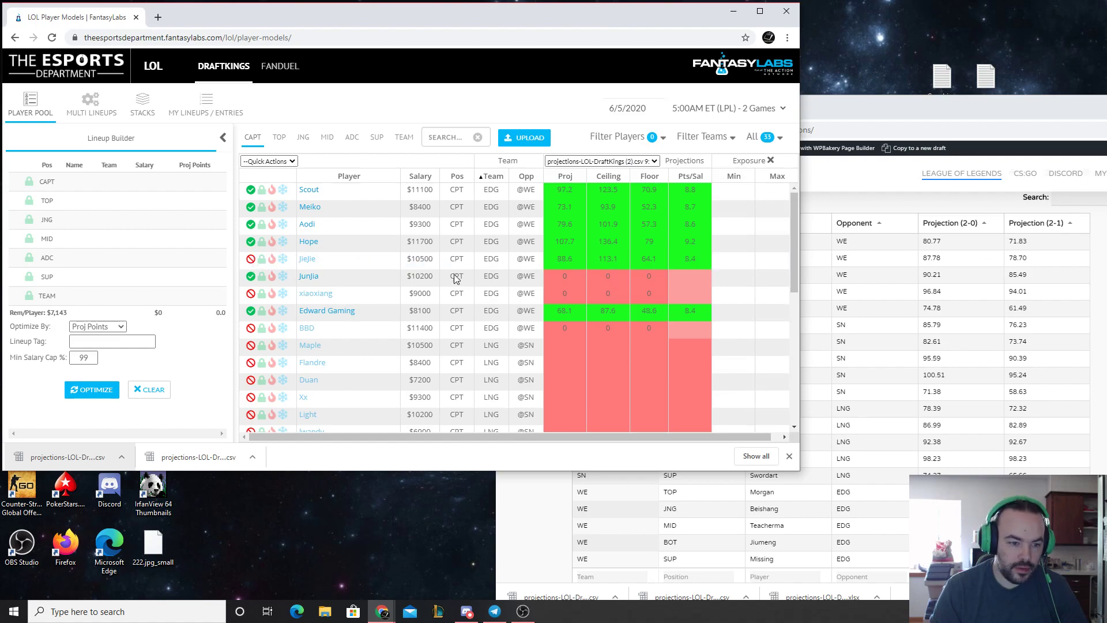
Limit the player list to My Pool and exclude beishang and JieJie from the JNG position
left_click(765, 137)
left_click(744, 165)
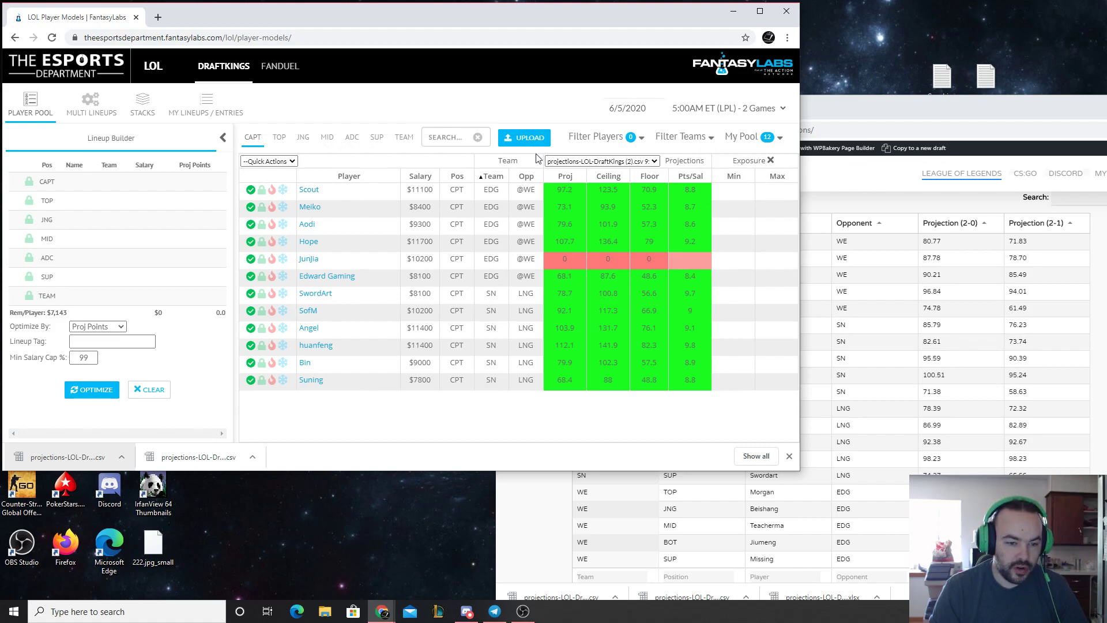
left_click(281, 138)
left_click(303, 139)
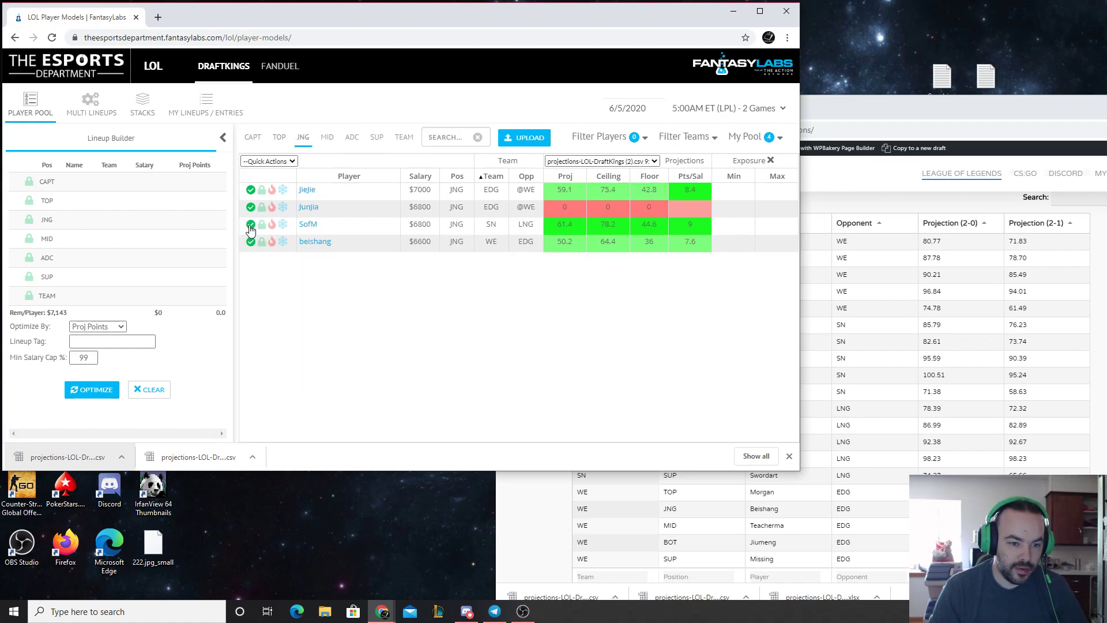
left_click(251, 242)
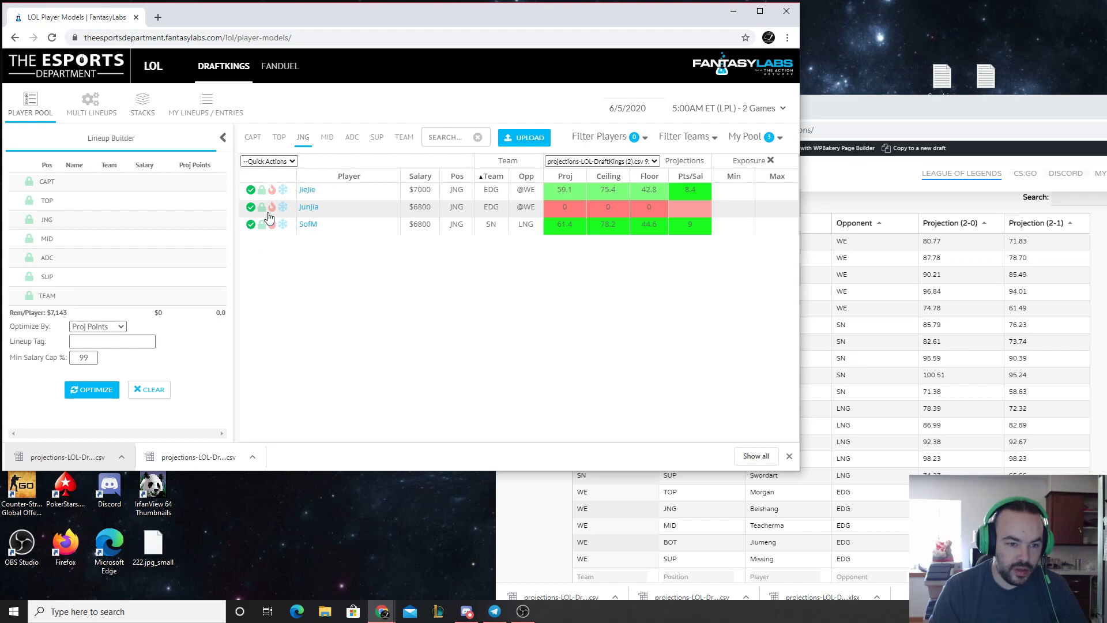
left_click(251, 189)
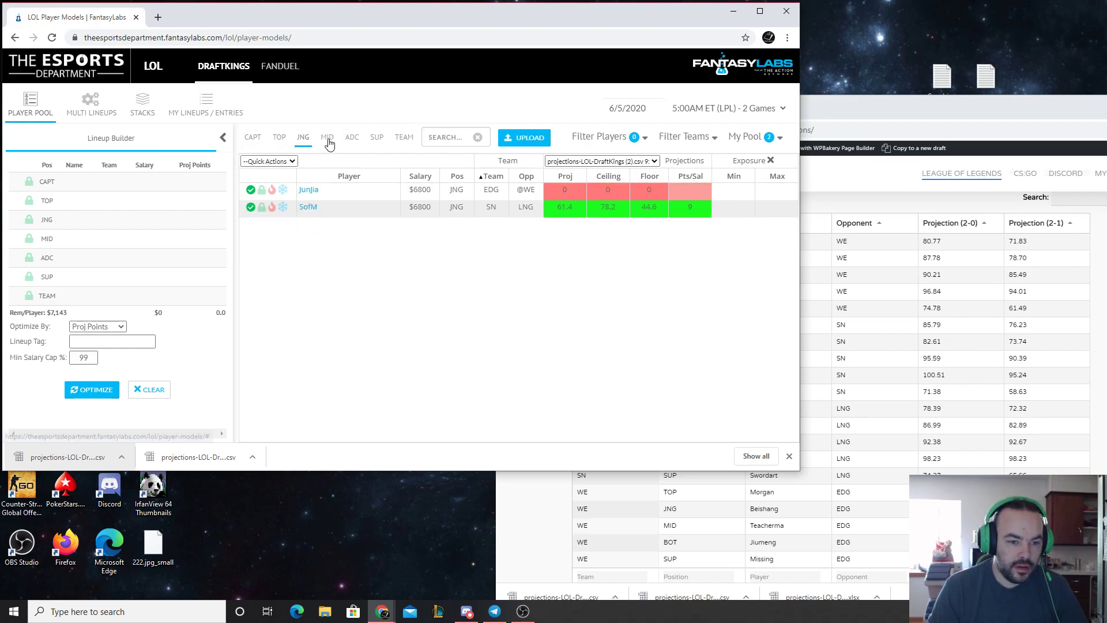
Review the pooled players at each remaining position and return to the captain list
left_click(352, 138)
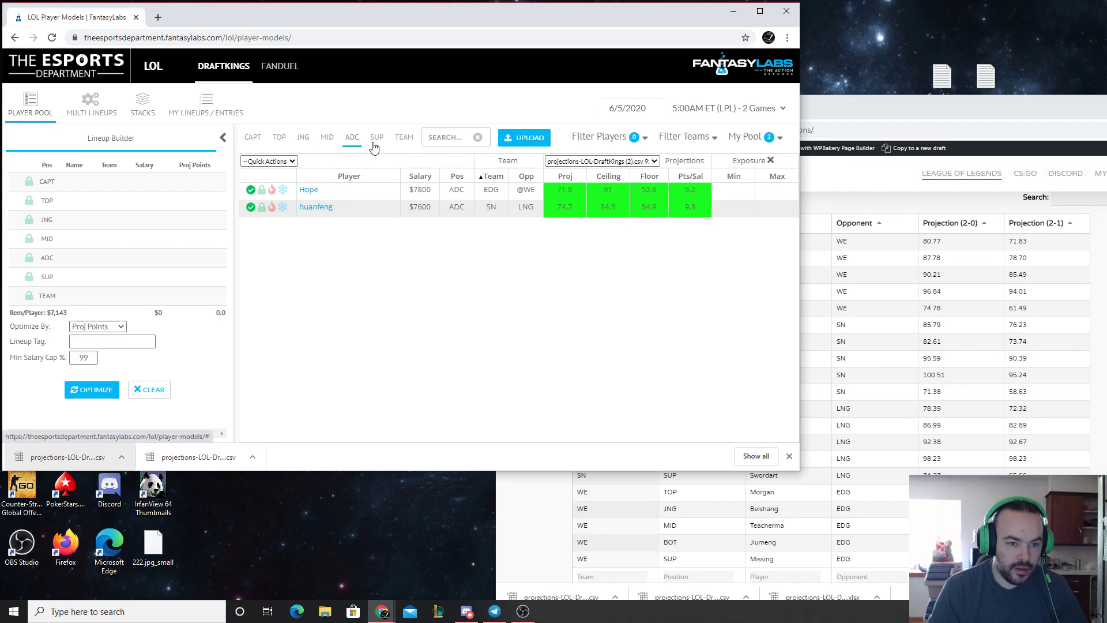
left_click(375, 141)
left_click(397, 143)
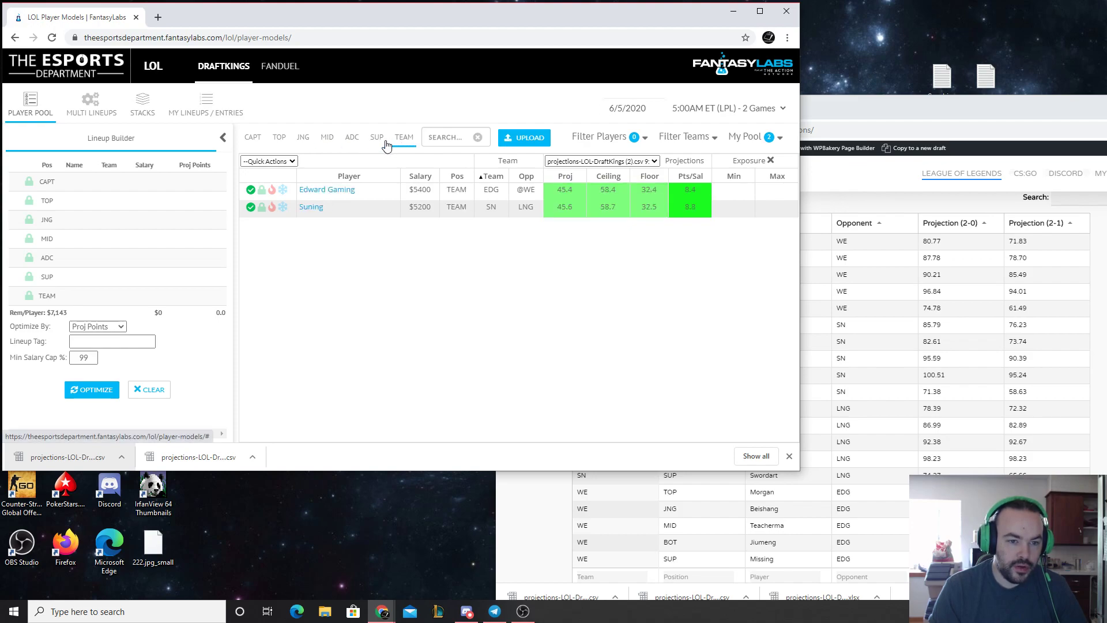
left_click(353, 143)
left_click(322, 144)
left_click(300, 144)
left_click(279, 144)
left_click(255, 143)
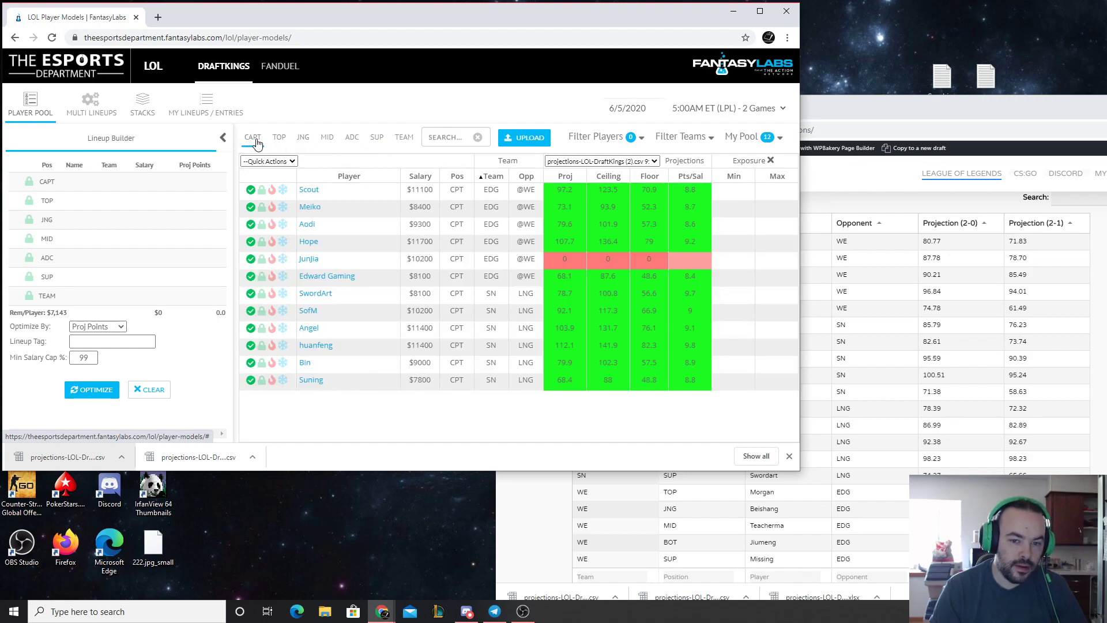
left_click(861, 114)
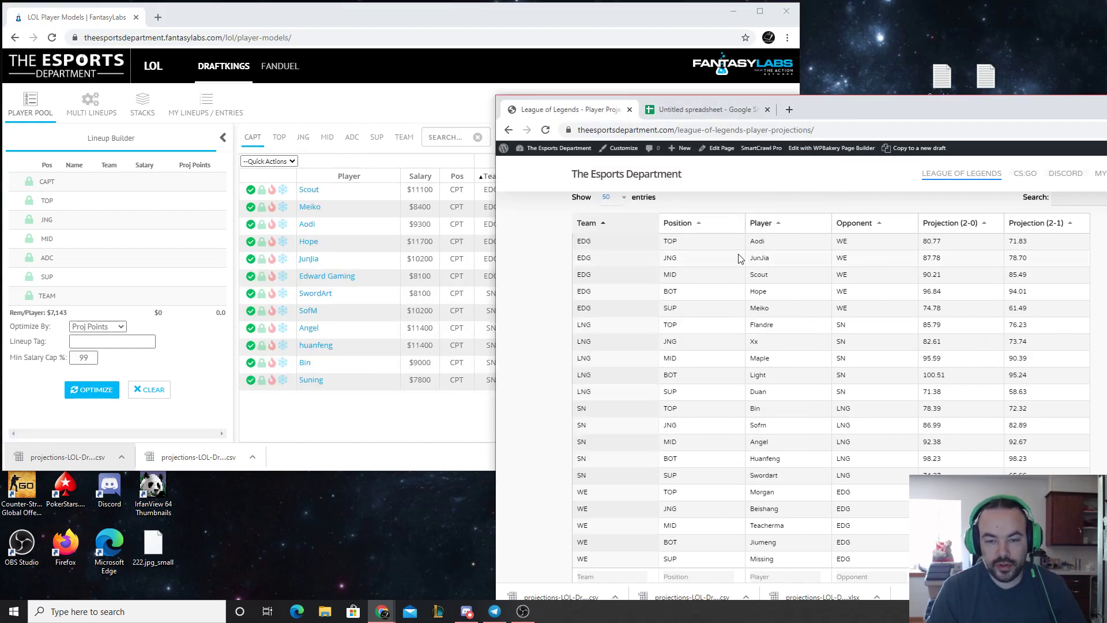
left_click_drag(847, 102, 823, 108)
left_click(508, 8)
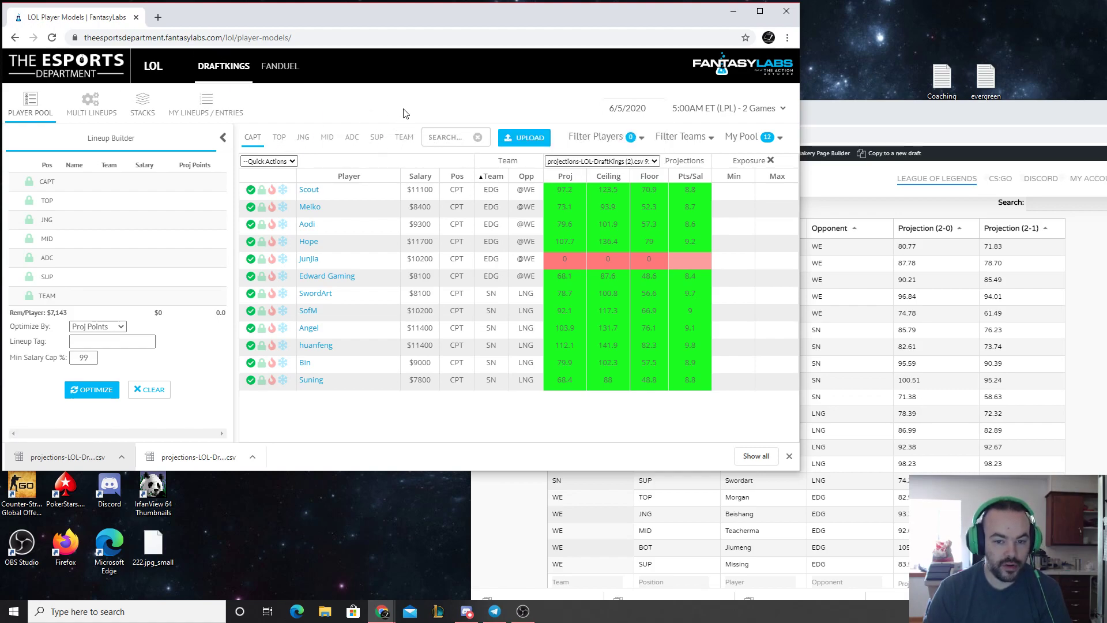
Try overriding Aodi's captain projection with the 2-0 value of 80.77, and clear the override
left_click(847, 110)
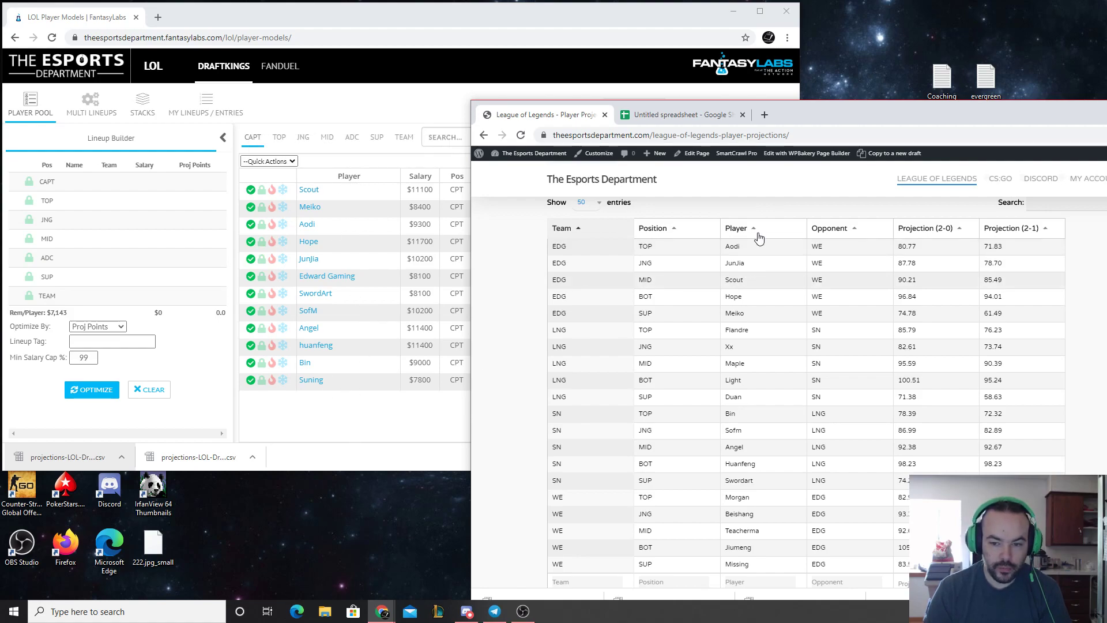
left_click(630, 33)
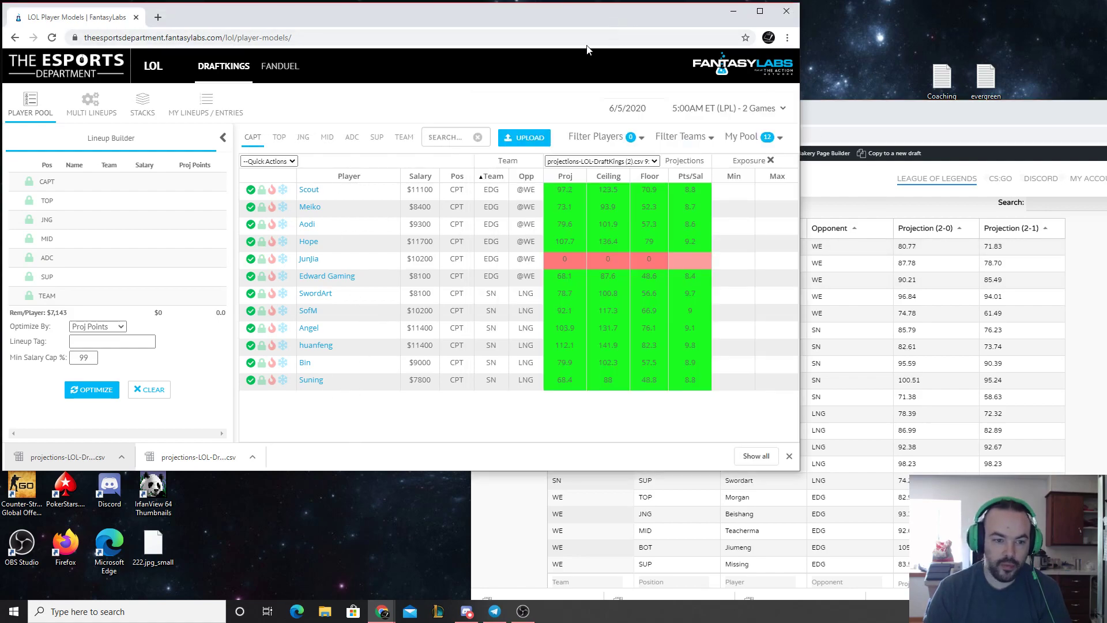
left_click(564, 224)
type("80.77")
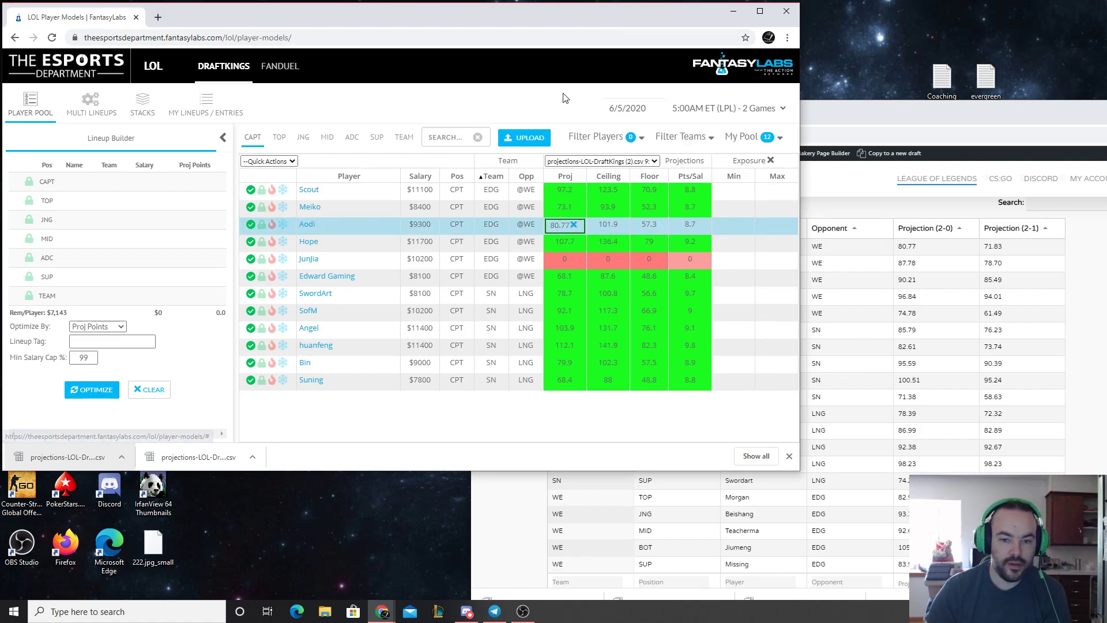
left_click(575, 225)
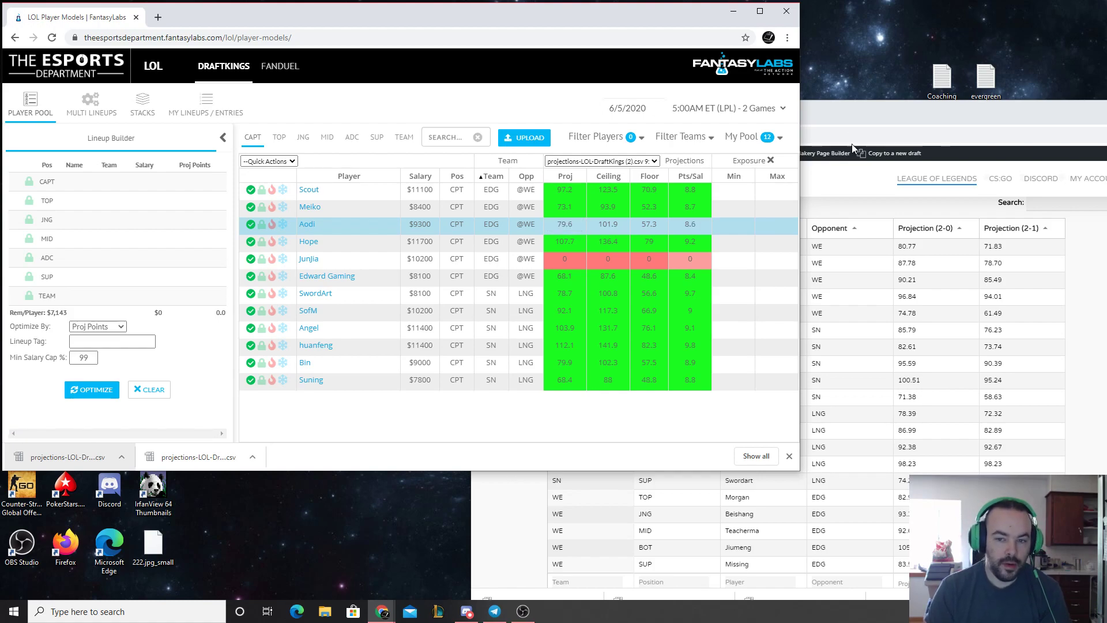
Copy the LPL projections table from the projections page into the untitled spreadsheet, starting at cell A1
left_click(838, 114)
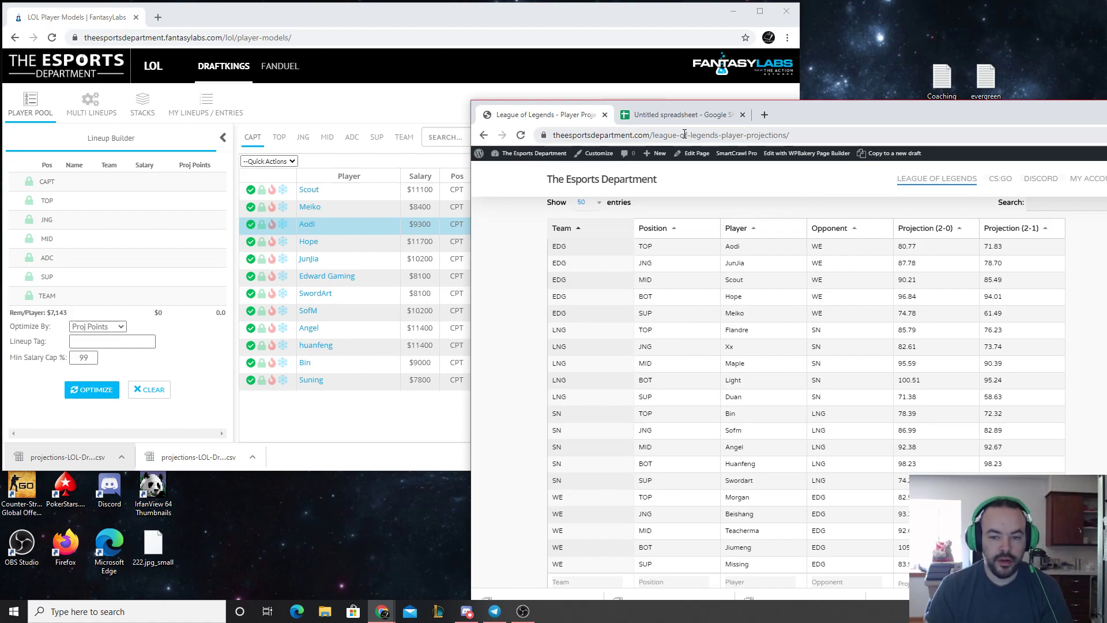
left_click_drag(949, 123, 923, 127)
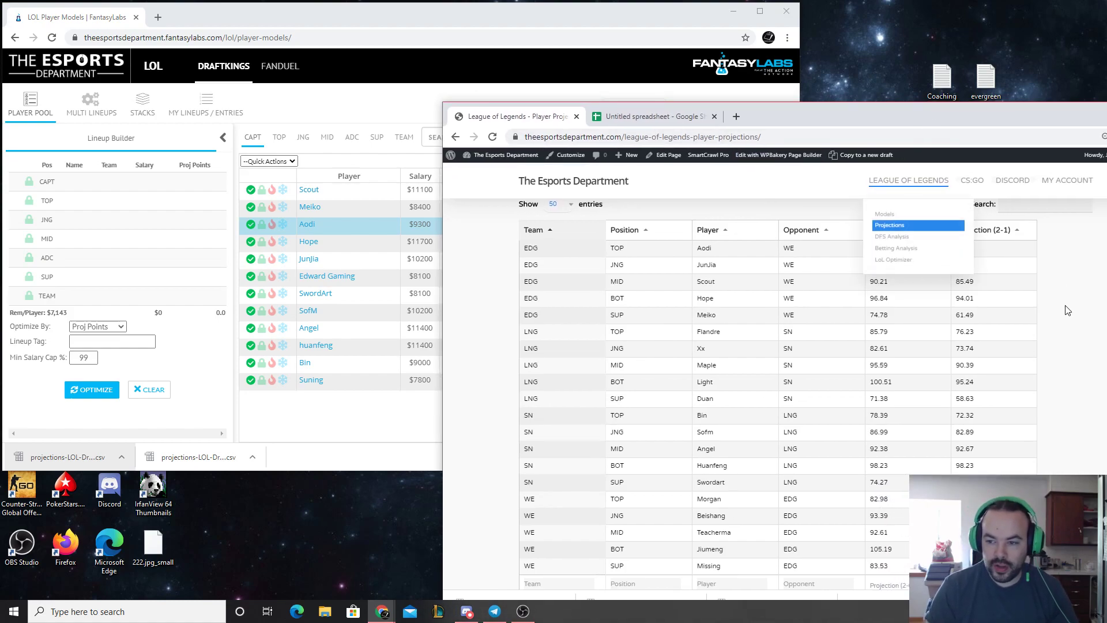
scroll(1058, 378, "up", 1)
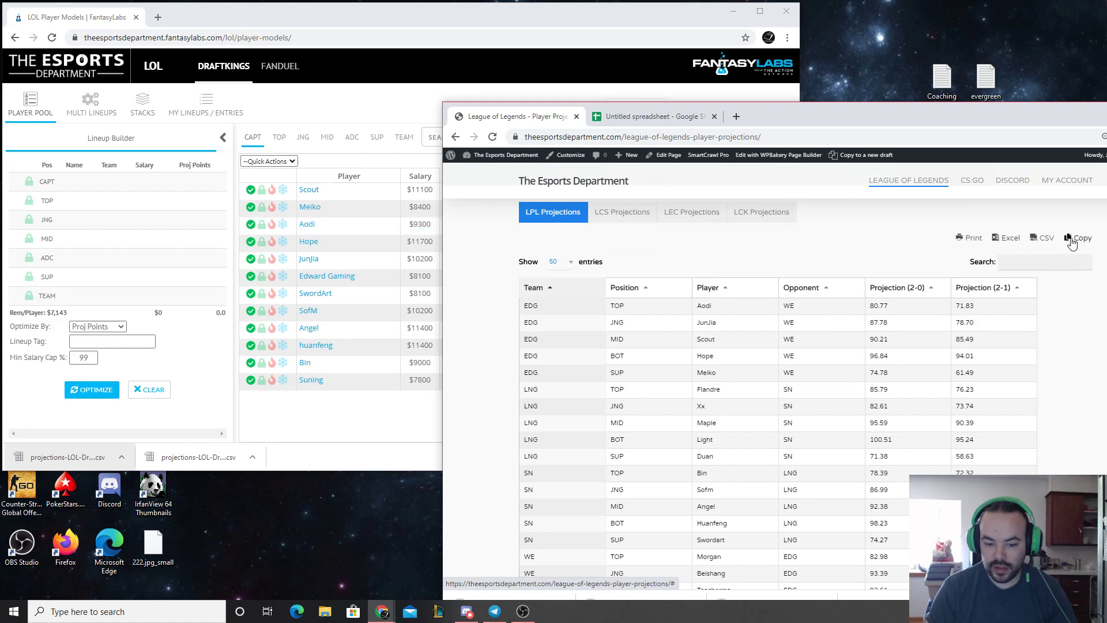
left_click(652, 116)
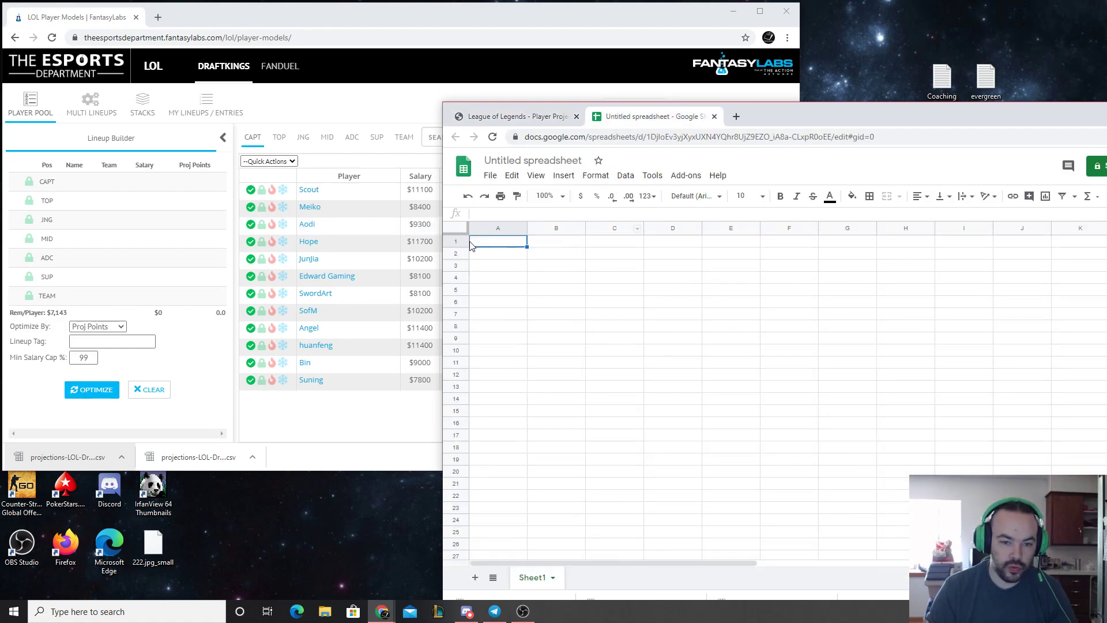
type("Team\tPosition\tPlayer\tOpponent\tProjection (2-0)\tProjection (2-1) EDG\tTOP\tAodi\tWE\t80.77\t71.83 EDG\tJNG\tJunJia\tWE\t87.78\t78.7 EDG\tMID\tScout\tWE\t90.21\t85.49 EDG\tBOT\tHope\tWE\t96.84\t94.01 EDG\tSUP\tMeiko\tWE\t74.78\t61.49 LNG\tTOP\tFlandre\tSN\t85.79\t76.23 LNG\tJNG\tXx\tSN\t82.61\t73.74 LNG\tMID\tMaple\tSN\t95.59\t90.39 LNG\tBOT\tLight\tSN\t100.51\t95.24 LNG\tSUP\tDuan\tSN\t71.38\t58.63 SN\tTOP\tBin\tLNG\t78.39\t72.32 SN\tJNG\tSofm\tLNG\t86.99\t82.89 SN\tMID\tAngel\tLNG\t92.38\t92.67 SN\tBOT\tHuanfeng\tLNG\t98.23\t98.23 SN\tSUP\tSwordart\tLNG\t74.27\t65.66 WE\tTOP\tMorgan\tEDG\t82.98\t73.23 WE\tJNG\tBeishang\tEDG\t93.39\t85.77 WE\tMID\tTeacherma\tEDG\t92.61\t86.34 WE\tBOT\tJiumeng\tEDG\t105.19\t100.13 WE\tSUP\tMissing\tEDG\t83.53\t71.99")
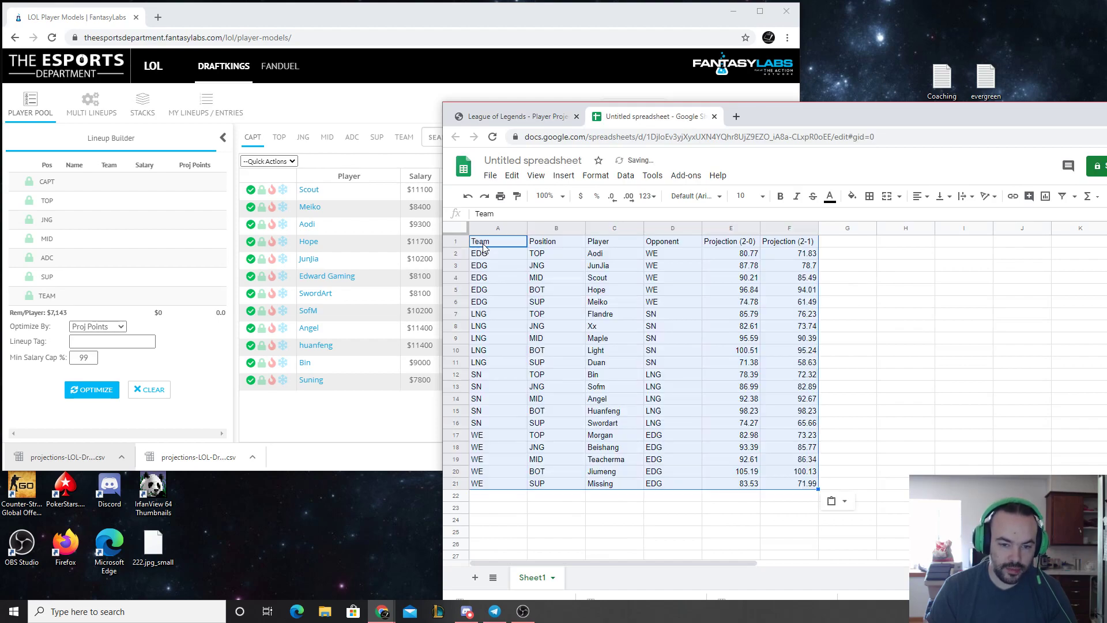
left_click(851, 318)
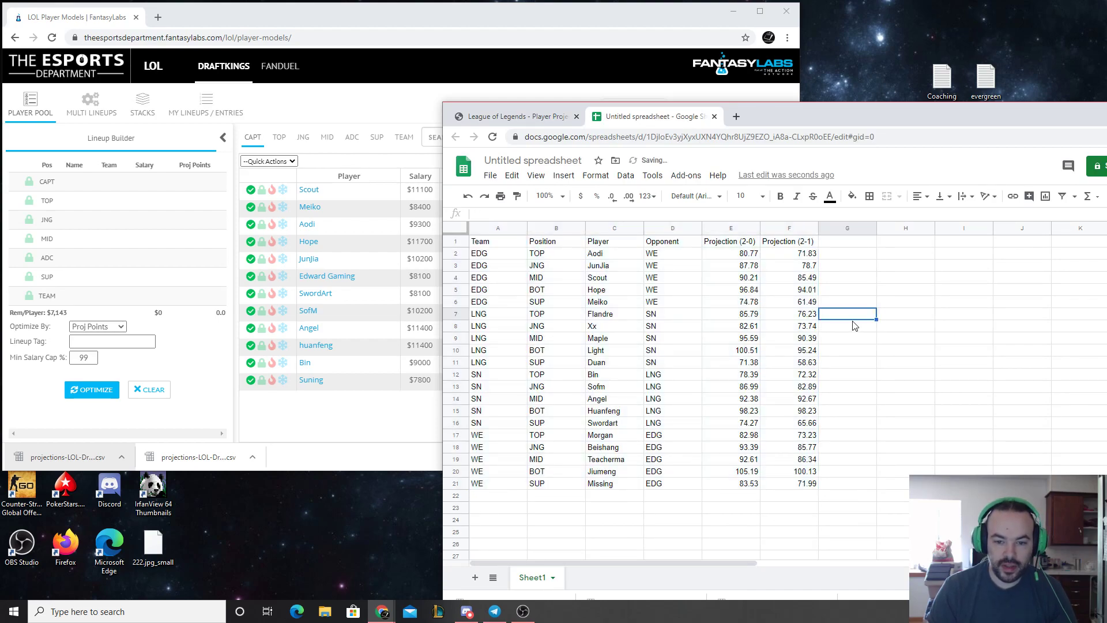
Copy Aodi's 2-0 projection of 80.77 from the spreadsheet into his captain projection, and check the TOP list
left_click(750, 254)
key("ctrl+c")
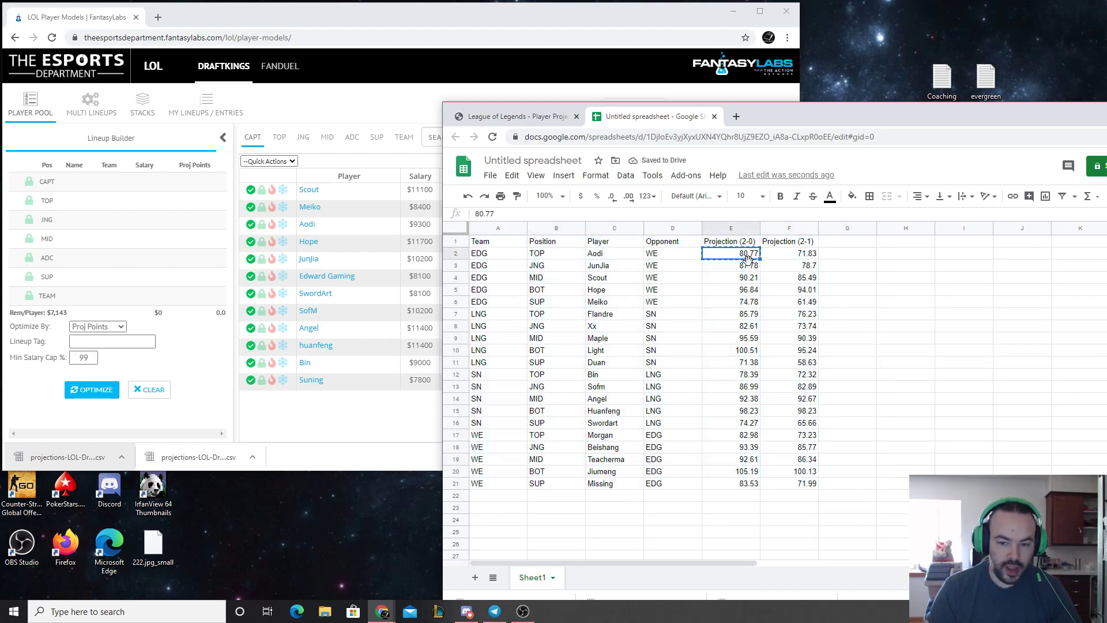
left_click(562, 15)
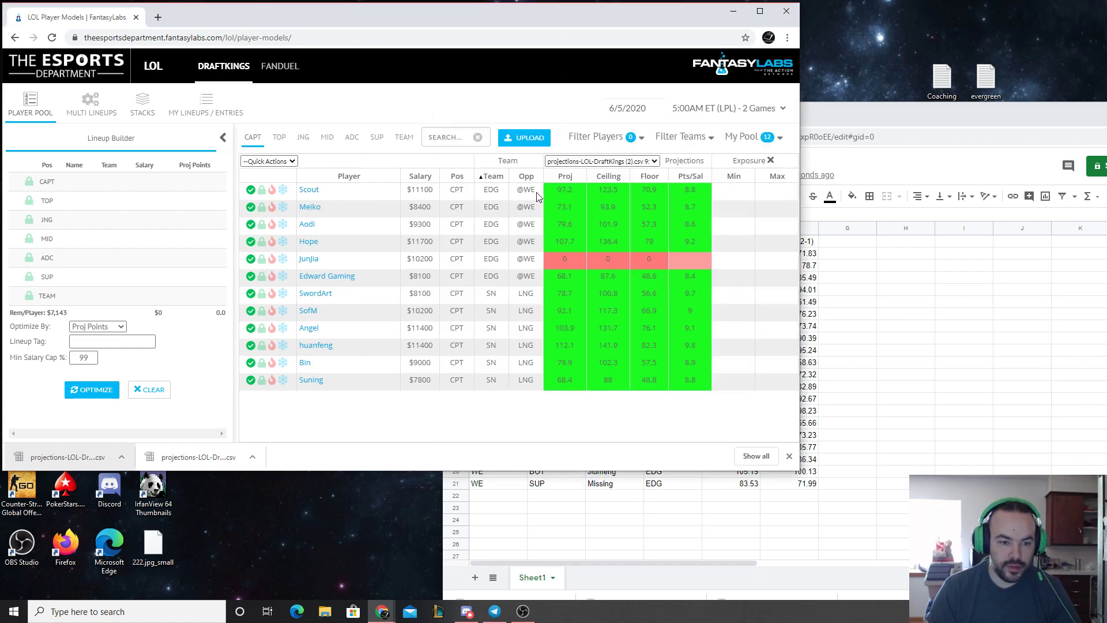
left_click(565, 224)
key("ctrl+v")
left_click(271, 139)
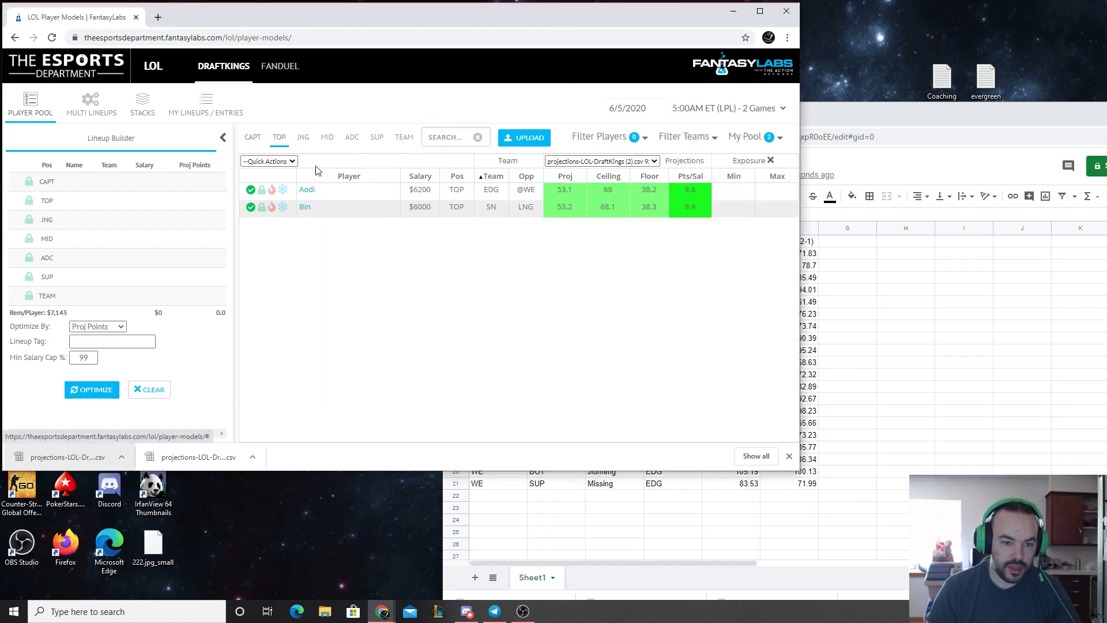
left_click(253, 138)
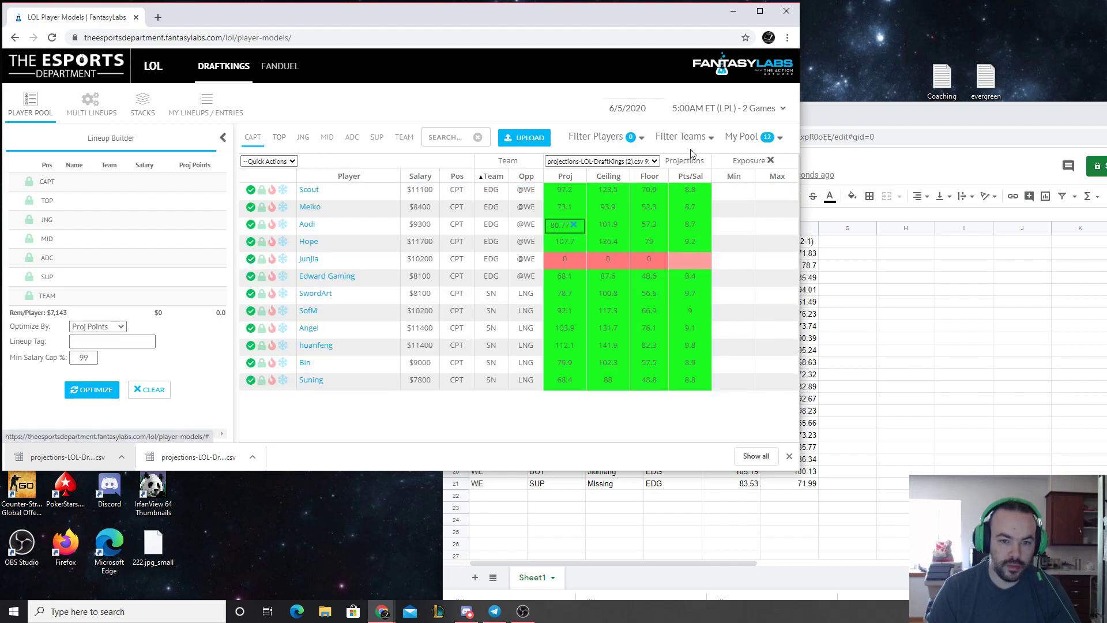
Copy JunJia's 2-0 projection of 87.78 from the spreadsheet into his captain projection
left_click(819, 117)
left_click(749, 266)
key("ctrl+c")
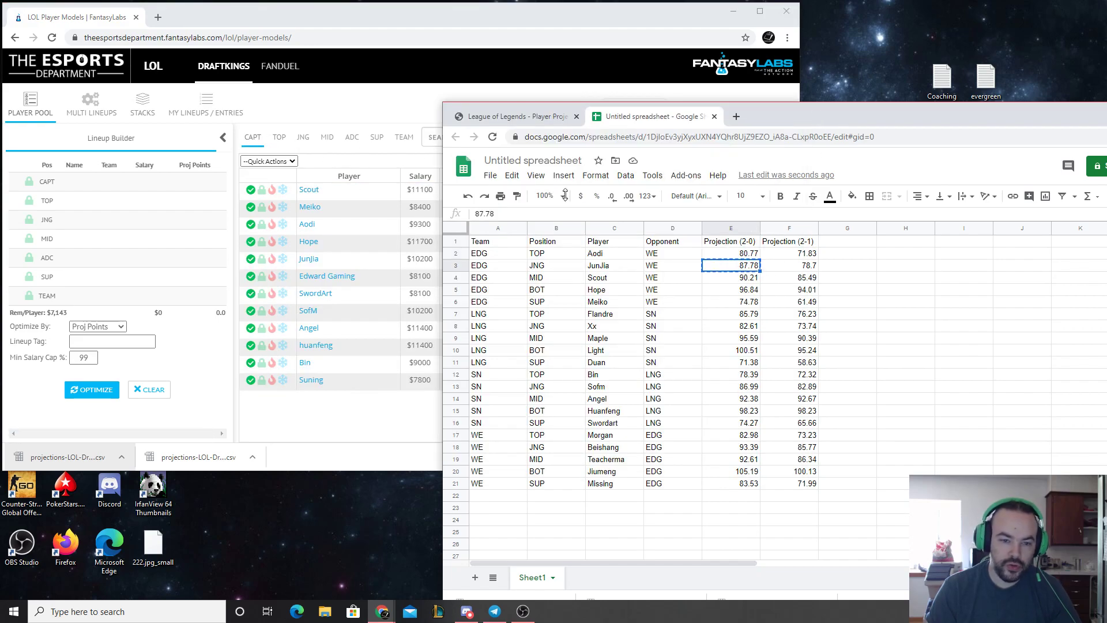
left_click(340, 107)
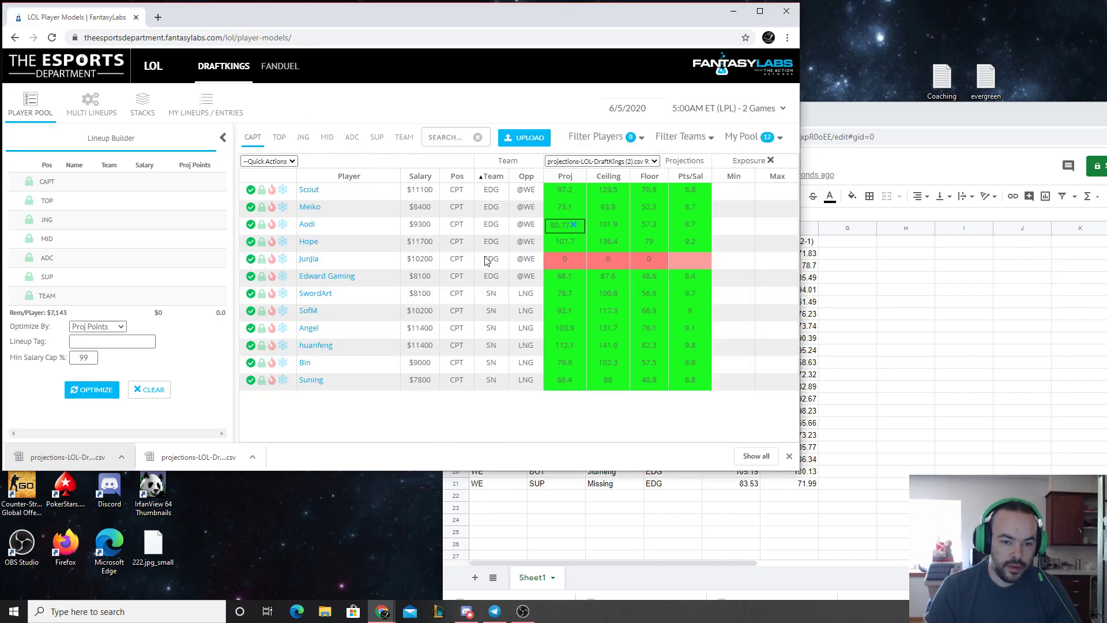
left_click(554, 260)
key("ctrl+v")
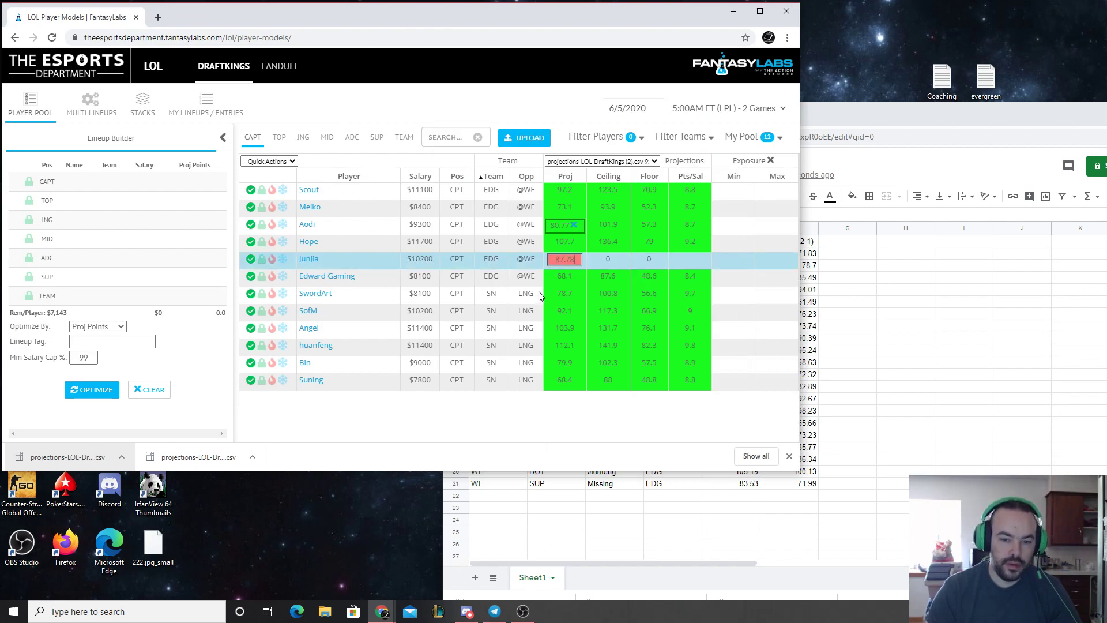
key("Return")
Set JunJia's JNG projection to 87.78 and return to the captain list
left_click(300, 139)
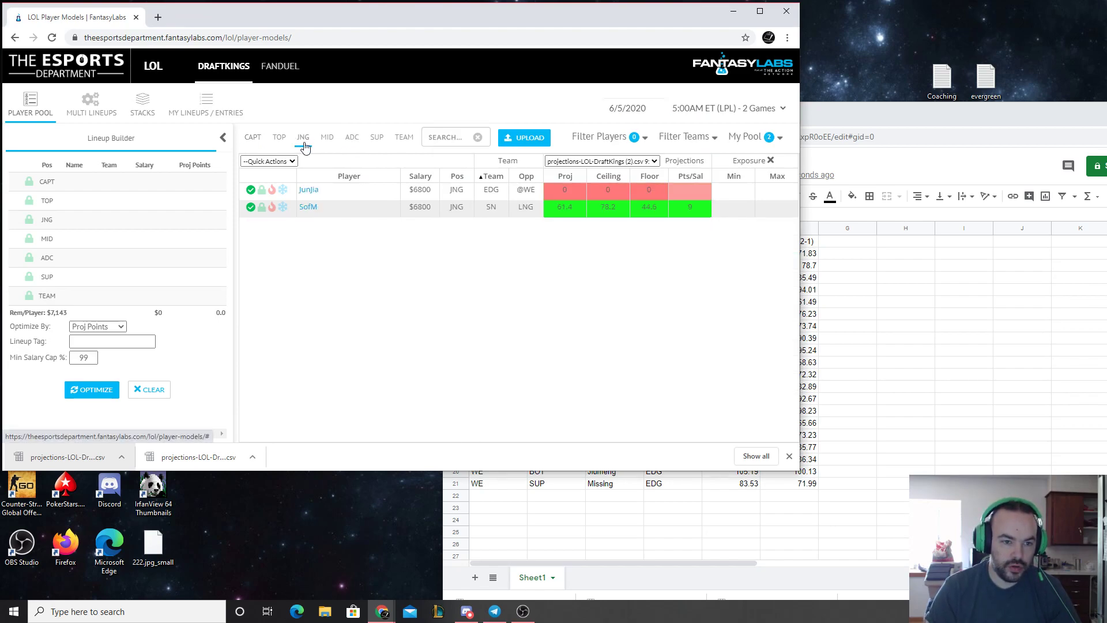
left_click(563, 192)
key("ctrl+v")
key("Return")
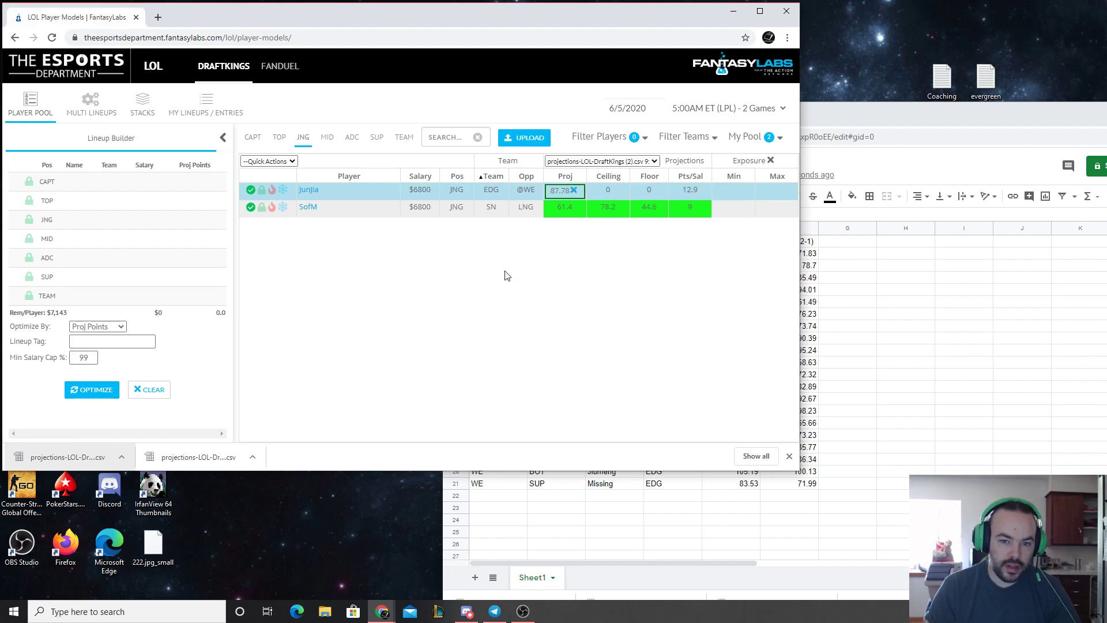
left_click(254, 138)
Copy Scout's 2-0 projection of 90.21 from the spreadsheet into his captain projection
key("alt+Tab")
left_click(732, 279)
key("ctrl+c")
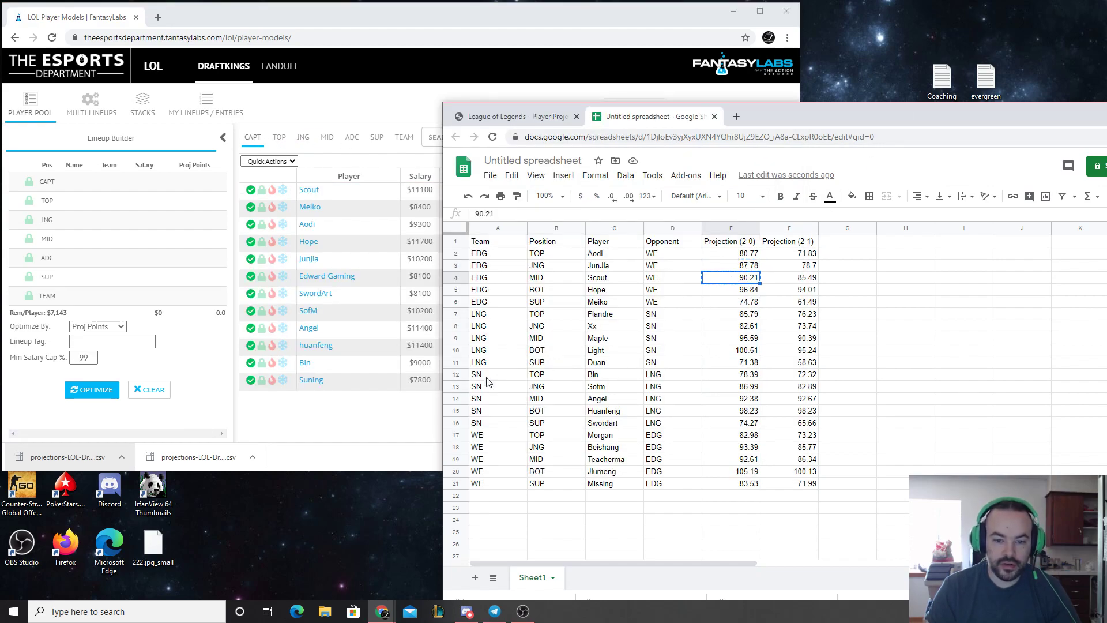
left_click(405, 406)
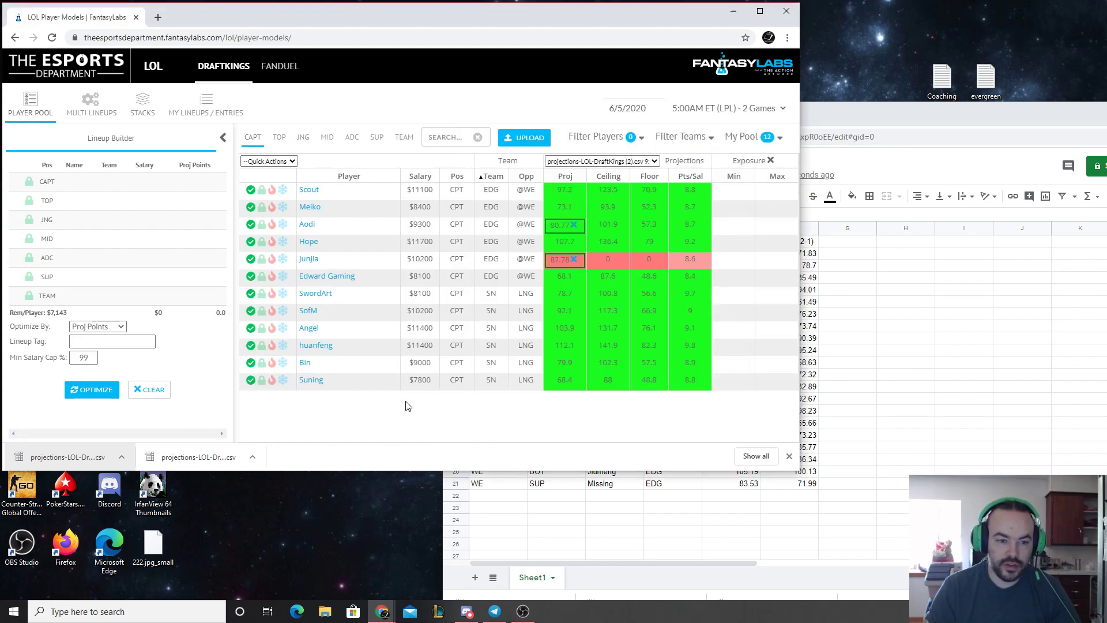
left_click(557, 192)
key("ctrl+v")
left_click(468, 434)
Override Scout's MID projection with 90.21 and return to the captain list
left_click(326, 143)
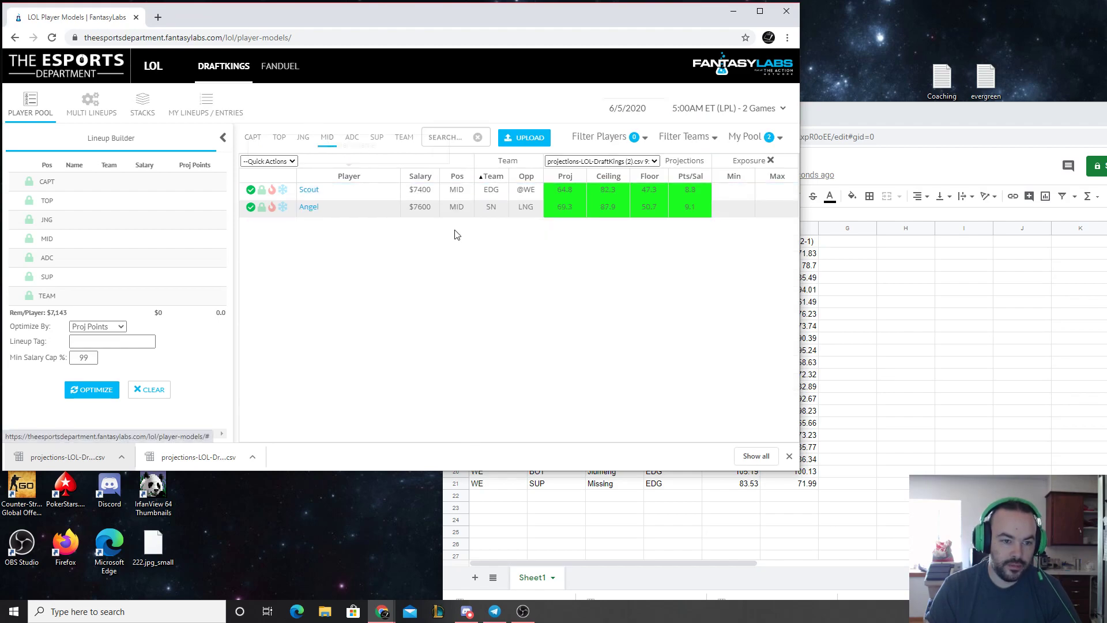
left_click(556, 190)
key("ctrl+v")
left_click(513, 302)
left_click(253, 142)
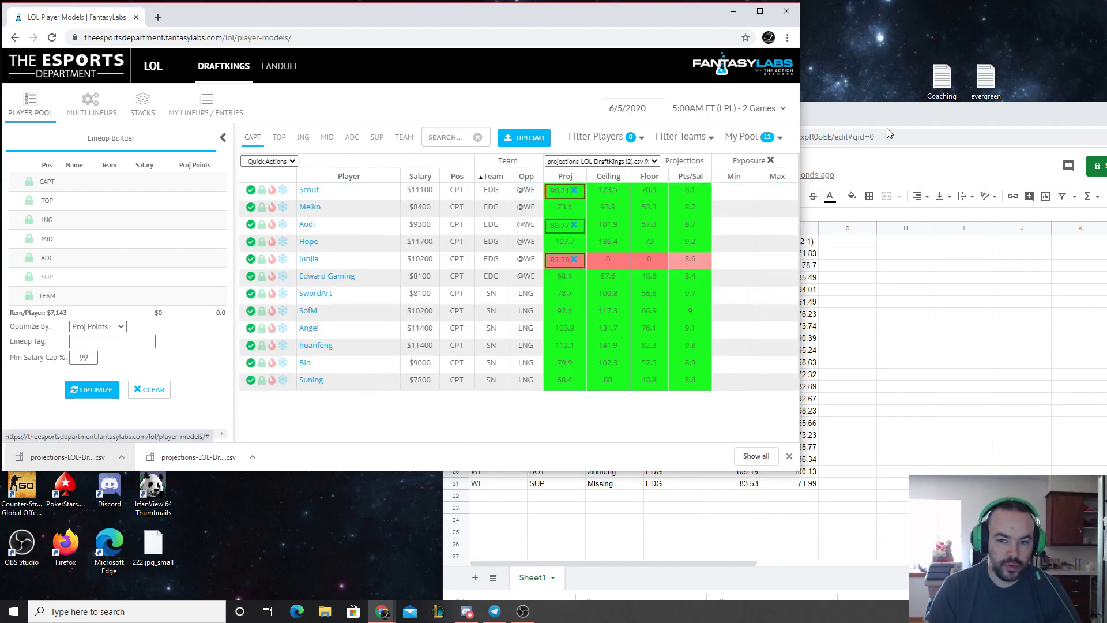
Copy Hope's 2-0 projection of 96.84 from the spreadsheet into his captain projection
left_click(887, 122)
left_click(744, 293)
key("ctrl+c")
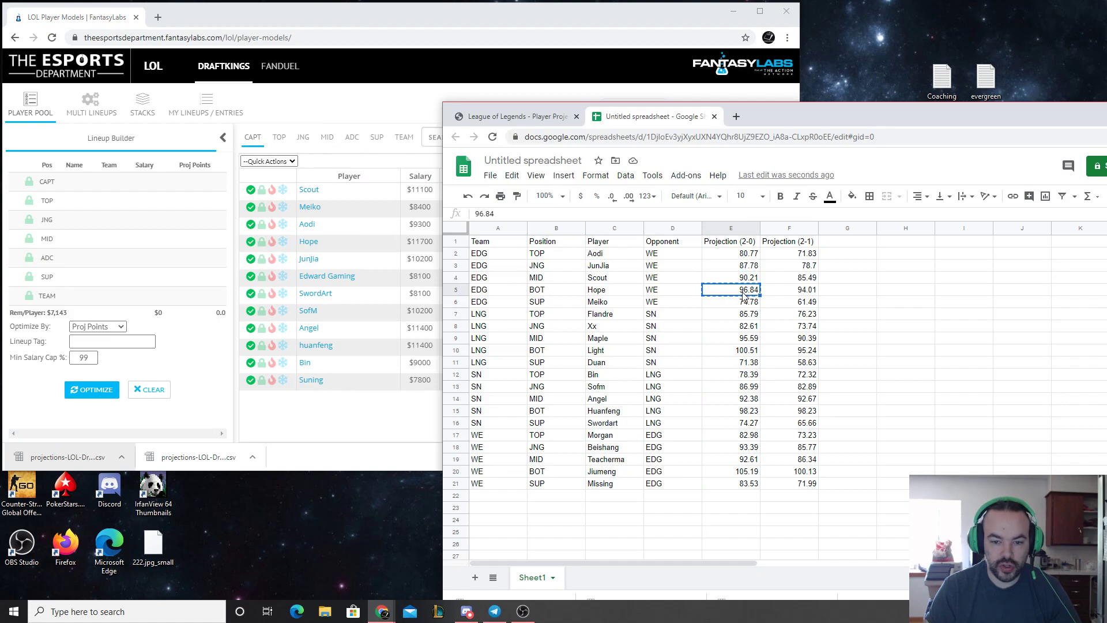
left_click(462, 6)
left_click(573, 241)
key("ctrl+v")
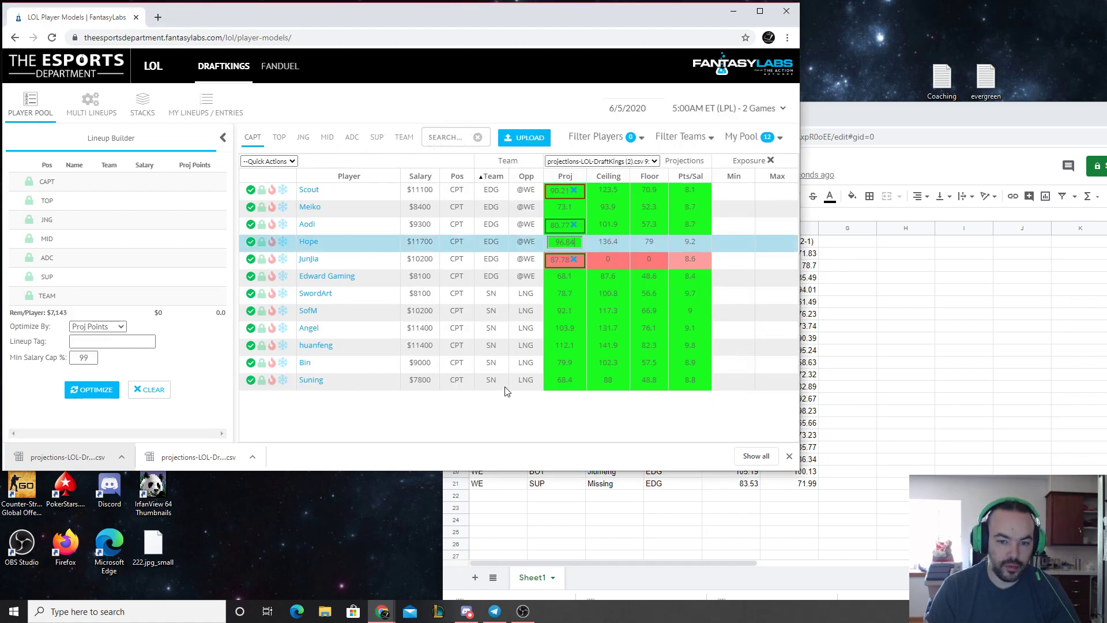
Override Hope's ADC projection with 96.84 and return to the captain list
left_click(352, 139)
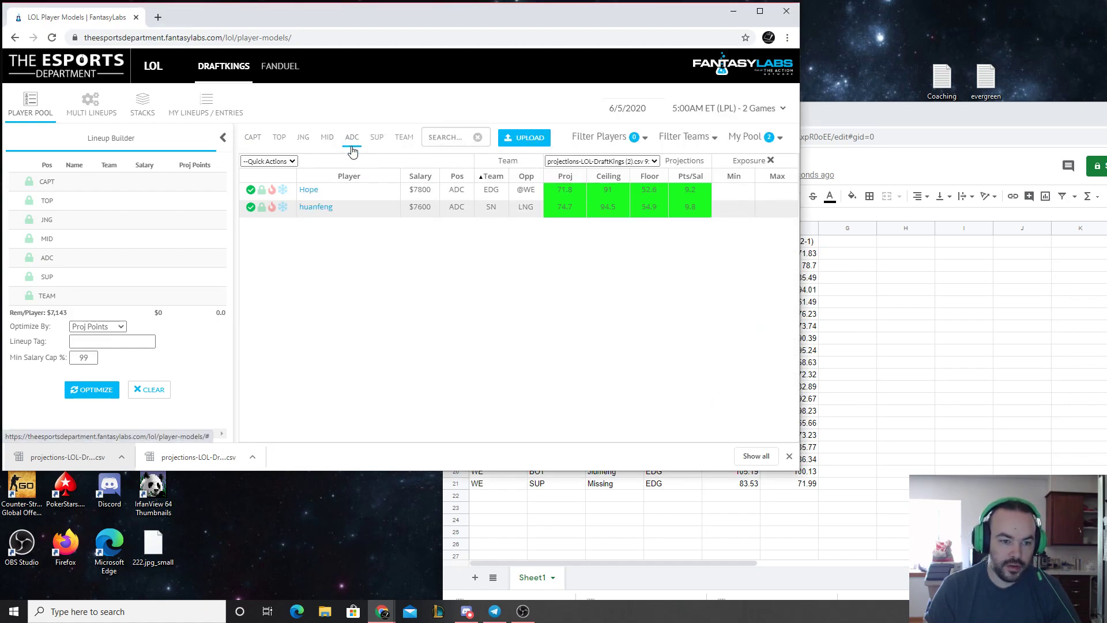
left_click(805, 131)
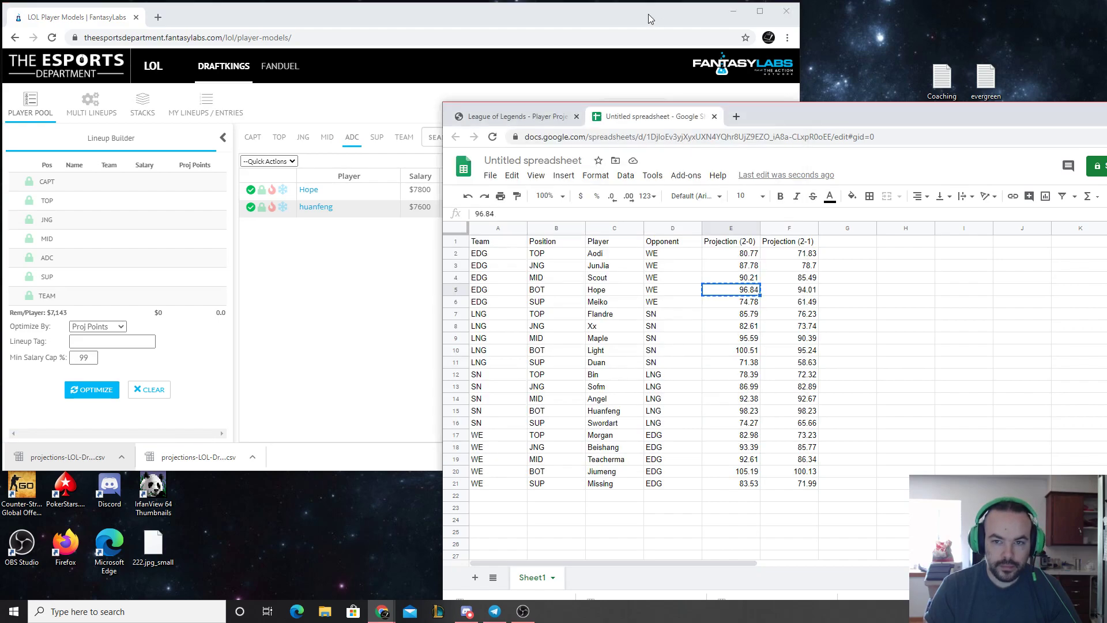
left_click(642, 18)
left_click(559, 190)
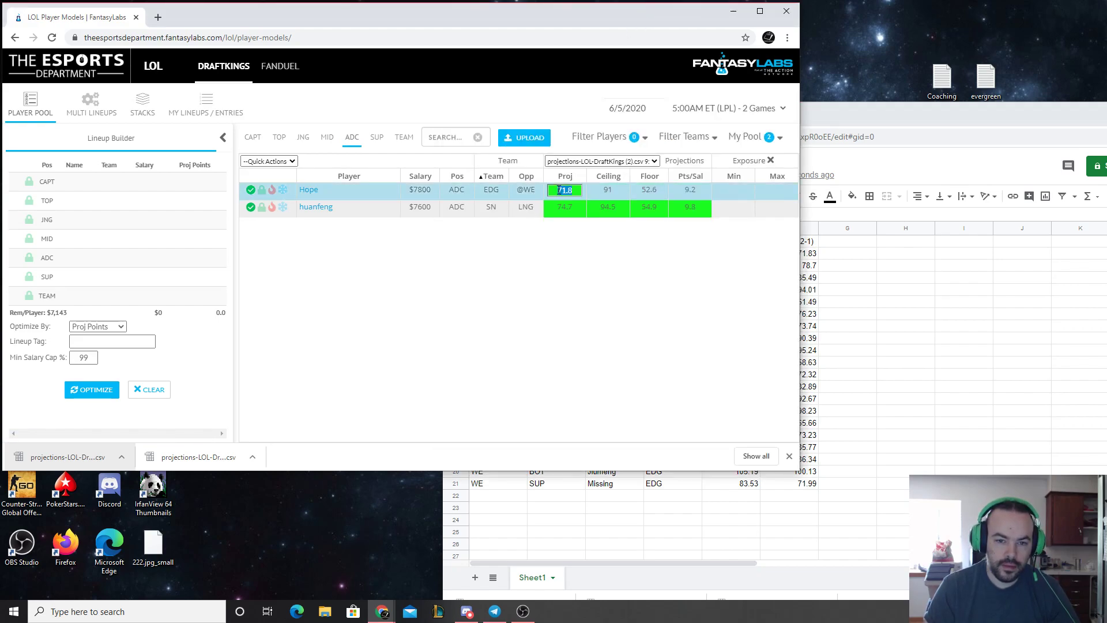
left_click(252, 138)
Copy Meiko's 2-0 projection of 74.78 from the spreadsheet into his captain projection, and open the SUP list
left_click(830, 115)
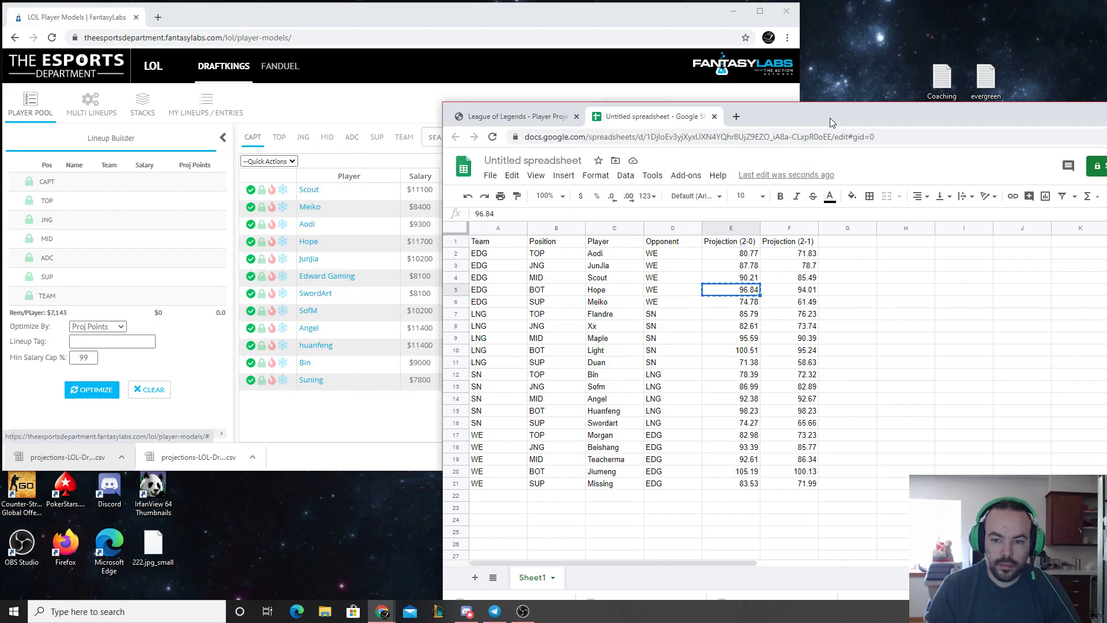
left_click(735, 305)
key("ctrl+c")
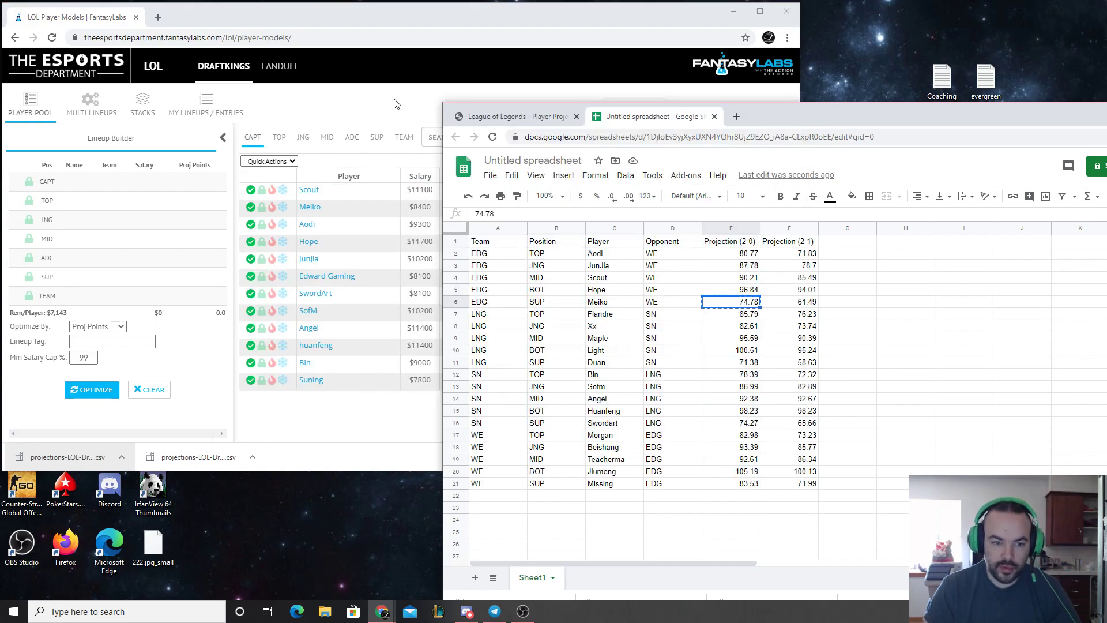
left_click(331, 423)
left_click(562, 207)
key("ctrl+v")
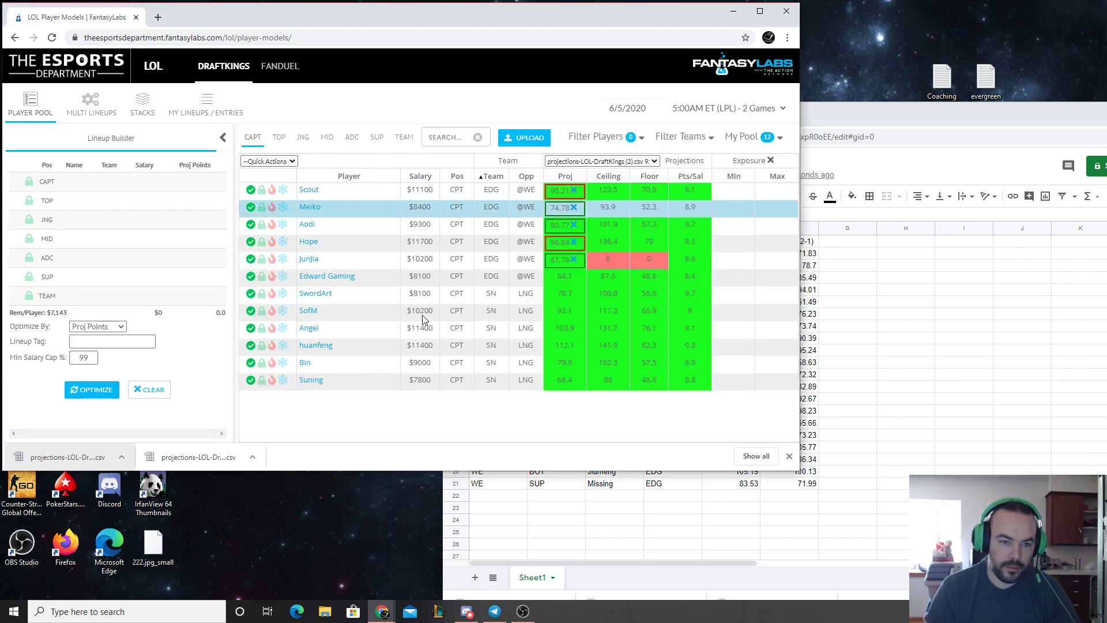
left_click(376, 137)
left_click(564, 190)
type("v")
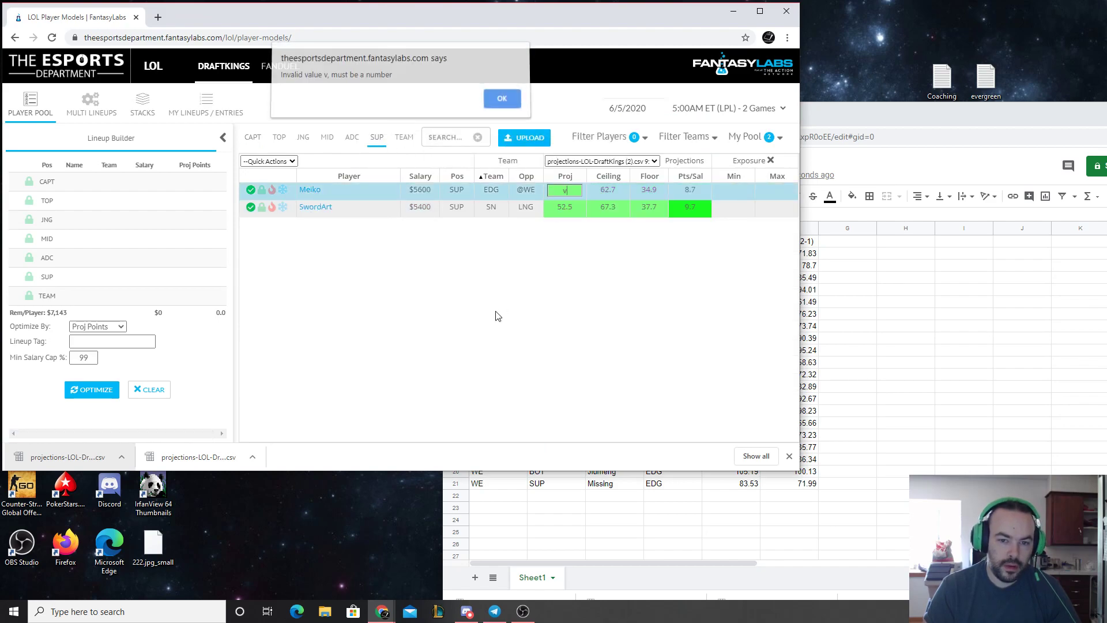
left_click(510, 104)
left_click(574, 193)
type("v")
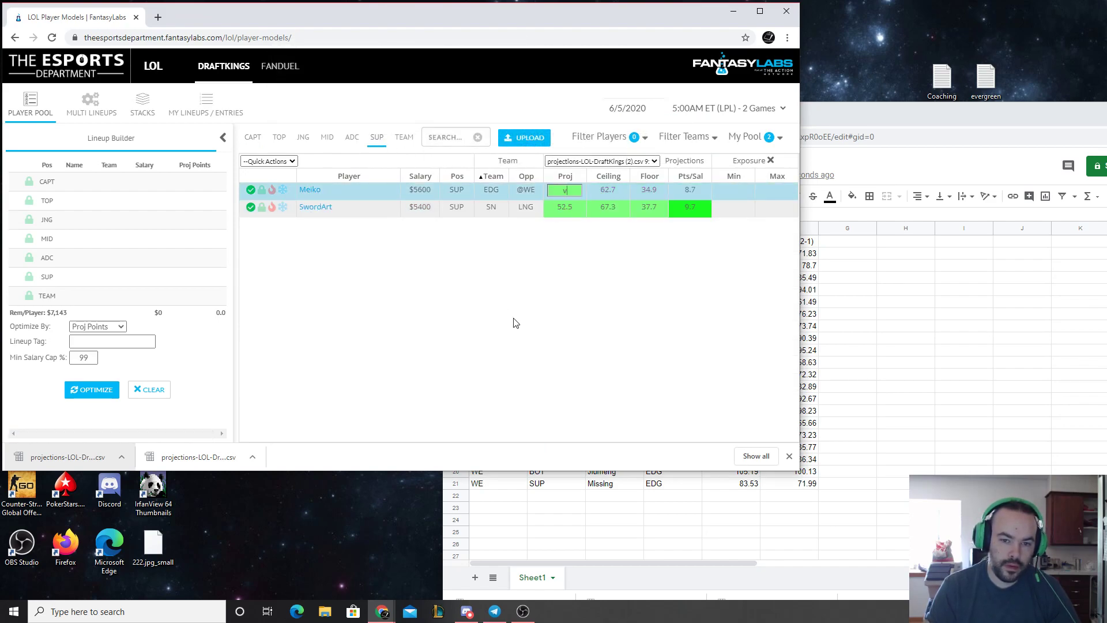
left_click(513, 318)
left_click(496, 110)
Override Meiko's SUP projection with 74.78 and return to the captain list
left_click(565, 189)
key("ctrl+v")
left_click(249, 141)
Copy Bin's 2-0 projection of 78.39 from the spreadsheet into his captain and TOP projections
left_click(828, 121)
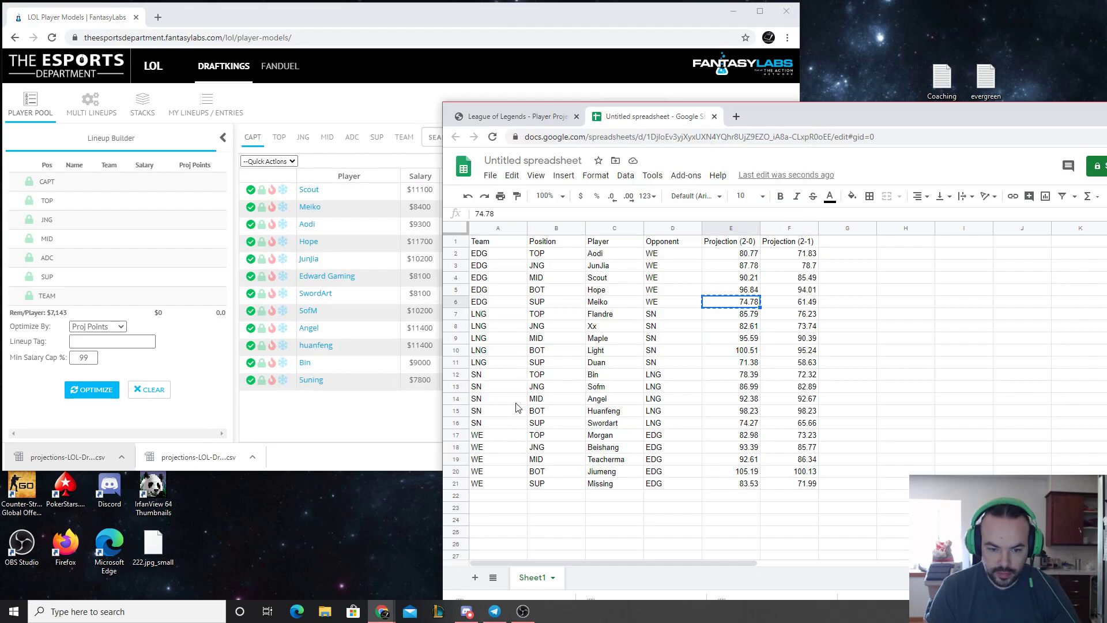
left_click(744, 376)
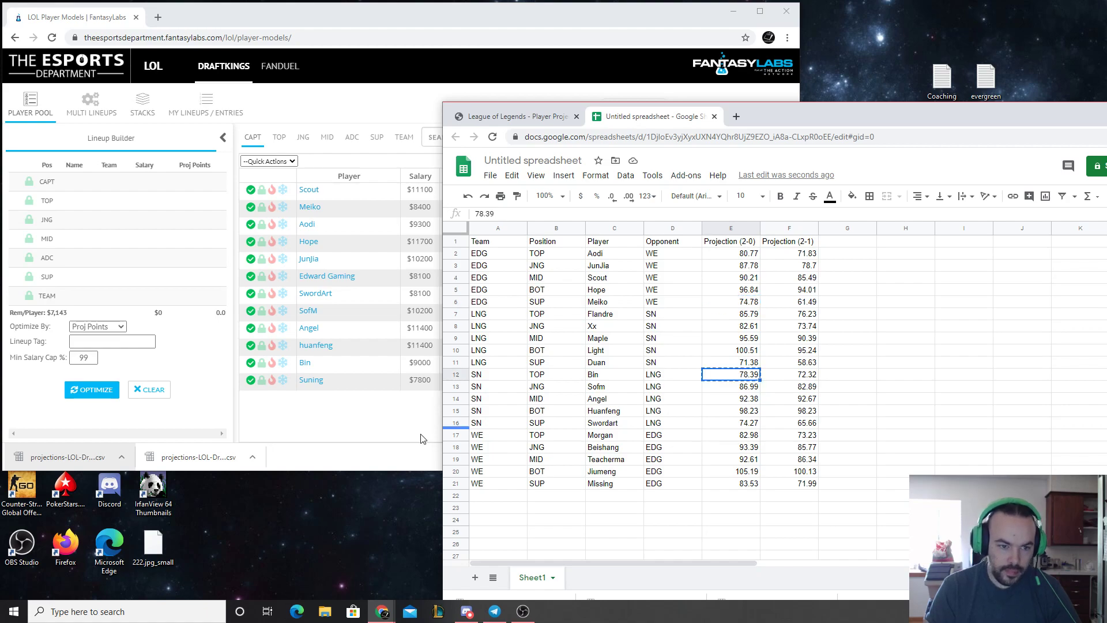
left_click(362, 428)
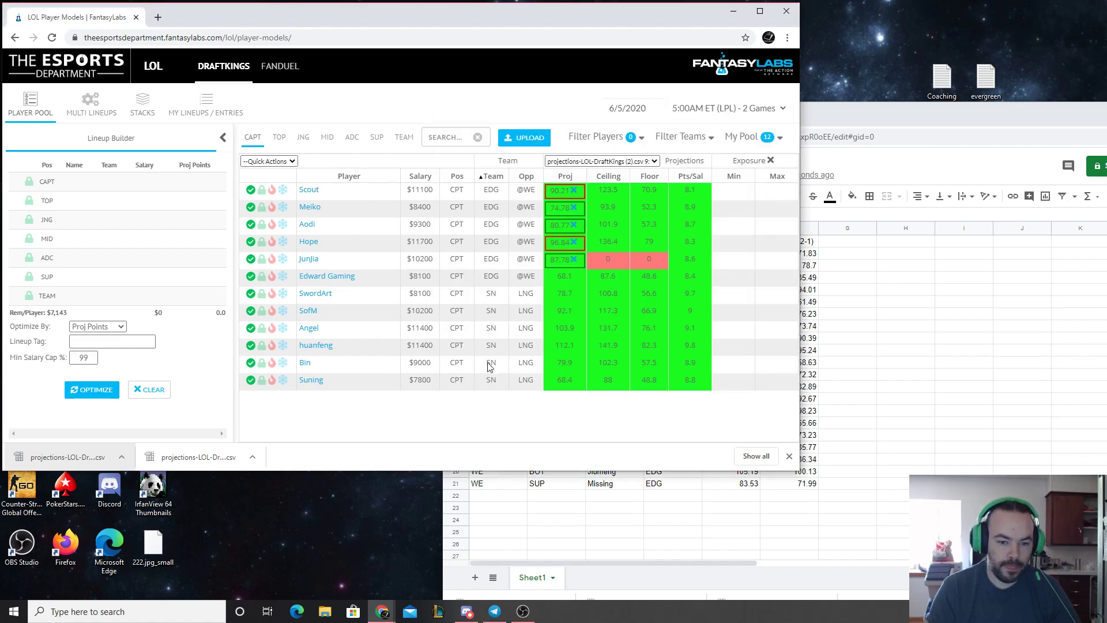
left_click(551, 362)
key("ctrl+v")
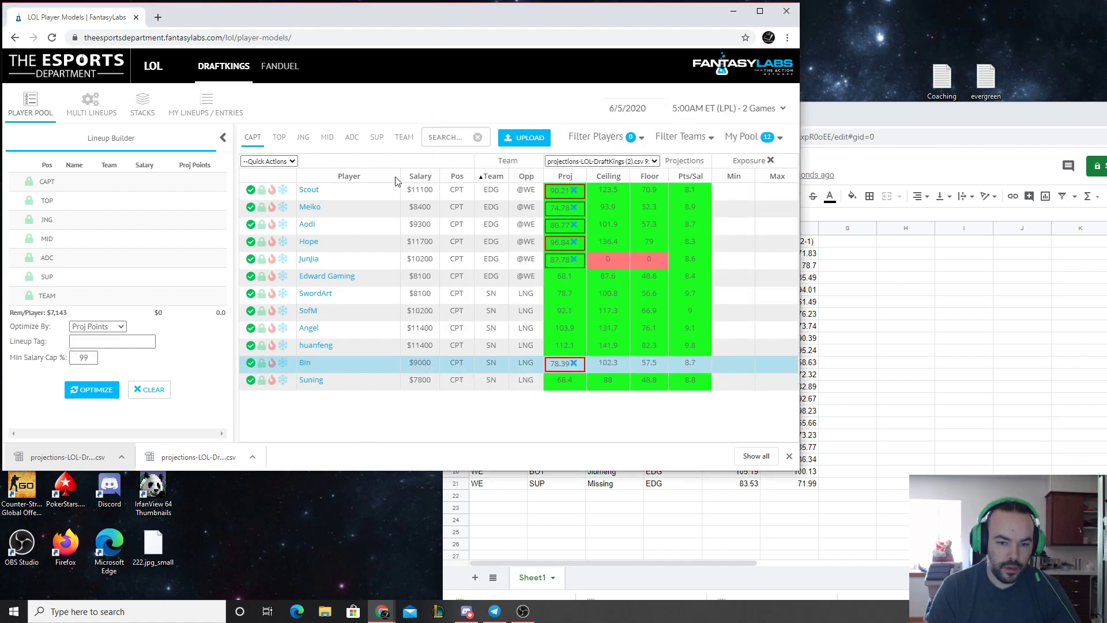
left_click(281, 137)
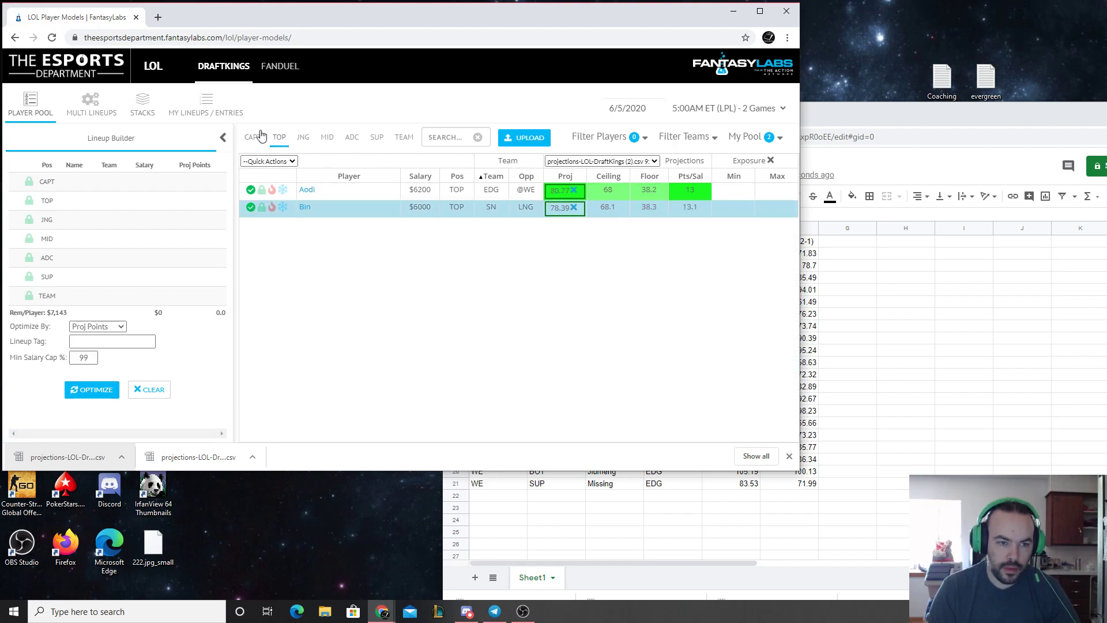
left_click(260, 135)
Copy SofM's 2-0 projection of 86.99 from the spreadsheet into his captain and JNG projections
key("alt+Tab")
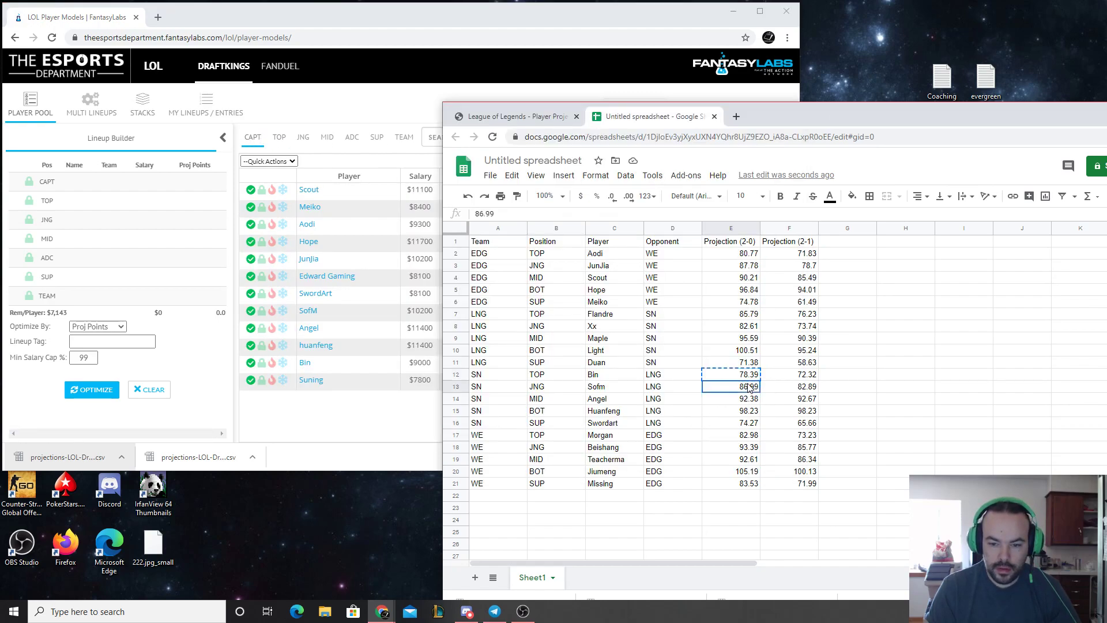
left_click(437, 340)
type("v")
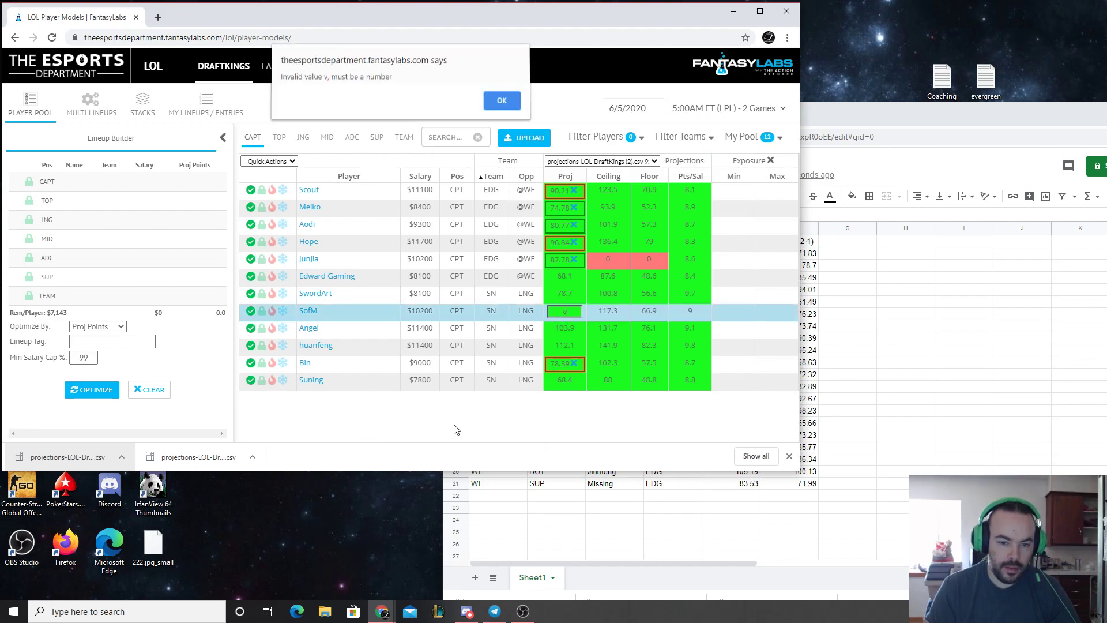
left_click(503, 103)
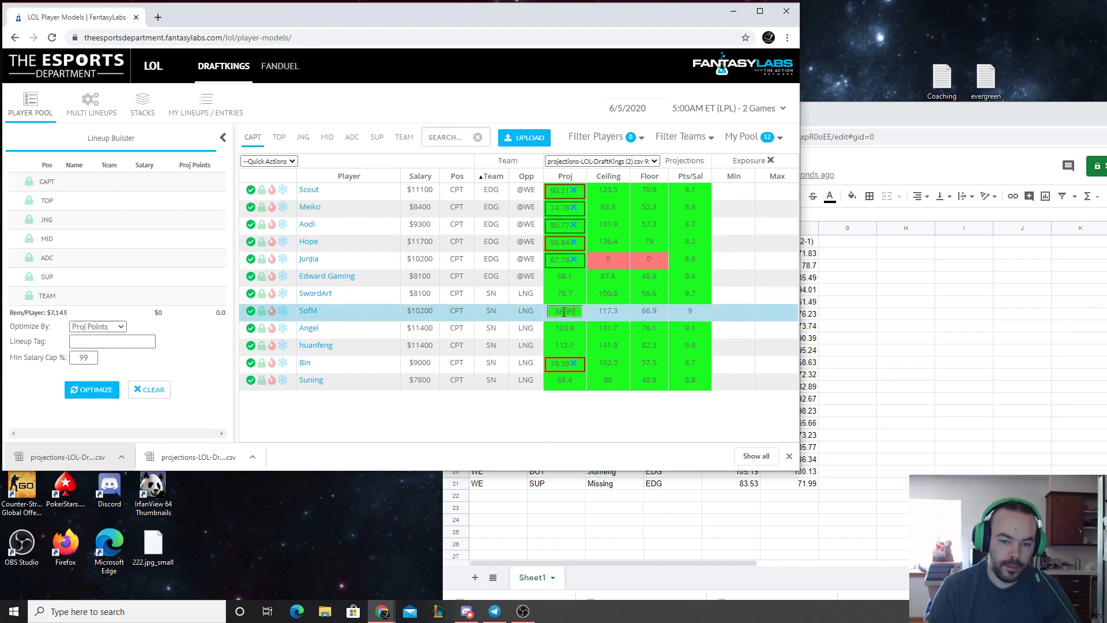
left_click(303, 137)
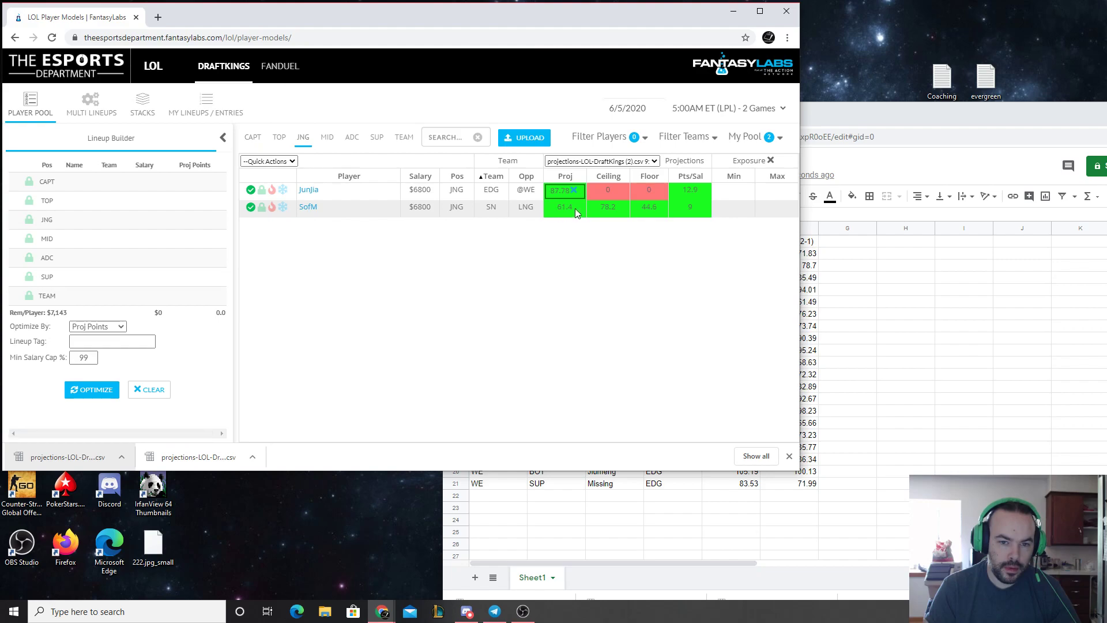
left_click(252, 137)
Copy Angel's 2-0 projection of 92.38 from the spreadsheet into his captain and MID projections
left_click(848, 115)
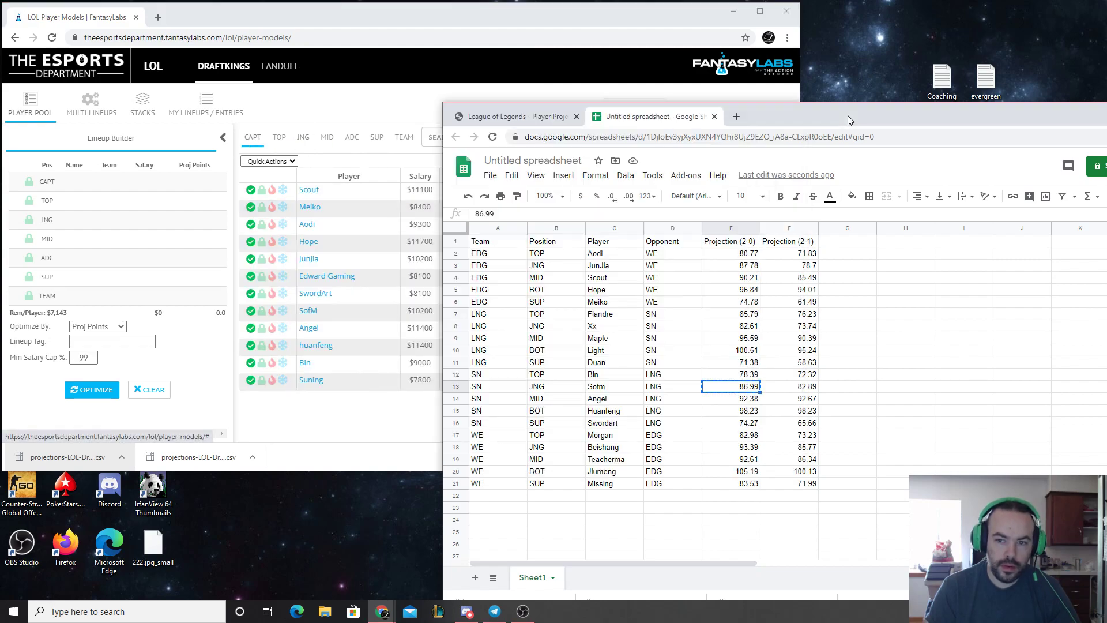
left_click(380, 410)
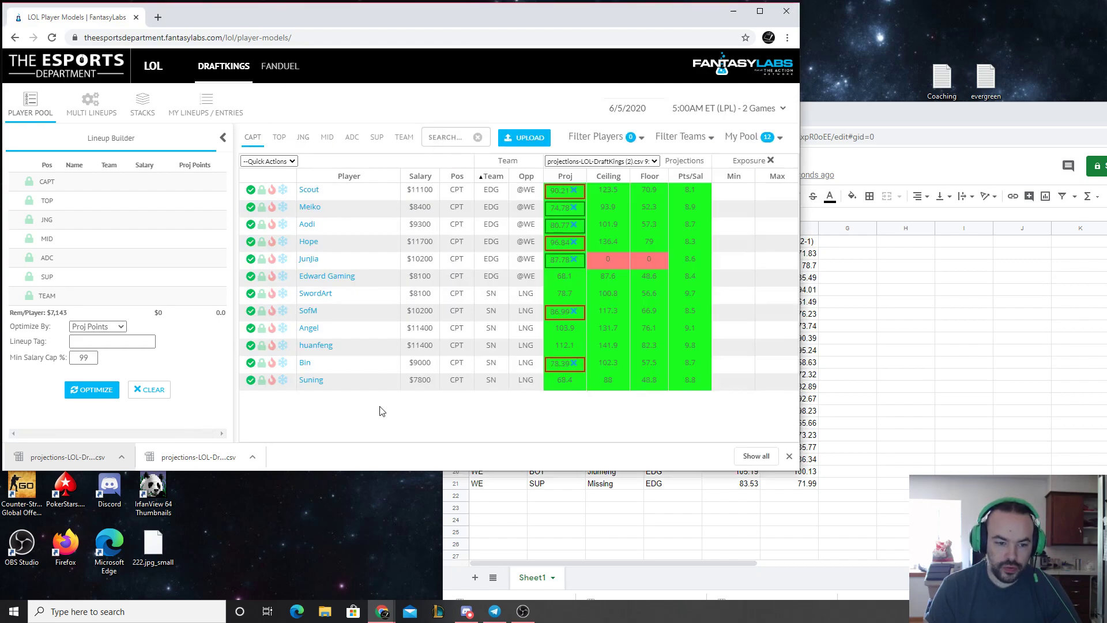
left_click(560, 328)
key("ctrl+v")
left_click(493, 410)
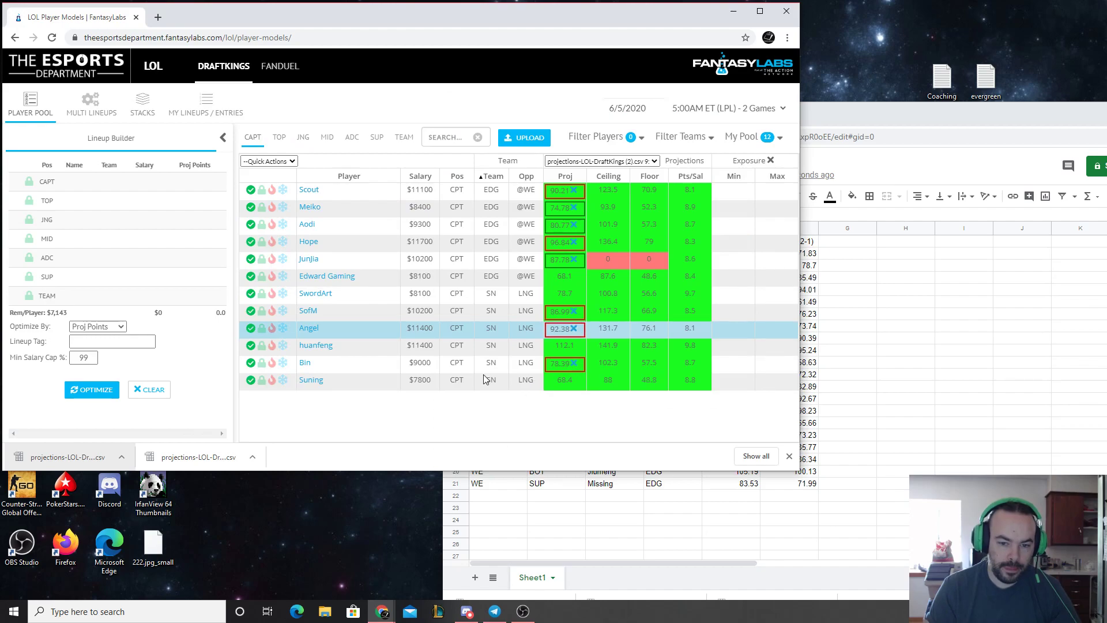
left_click(320, 141)
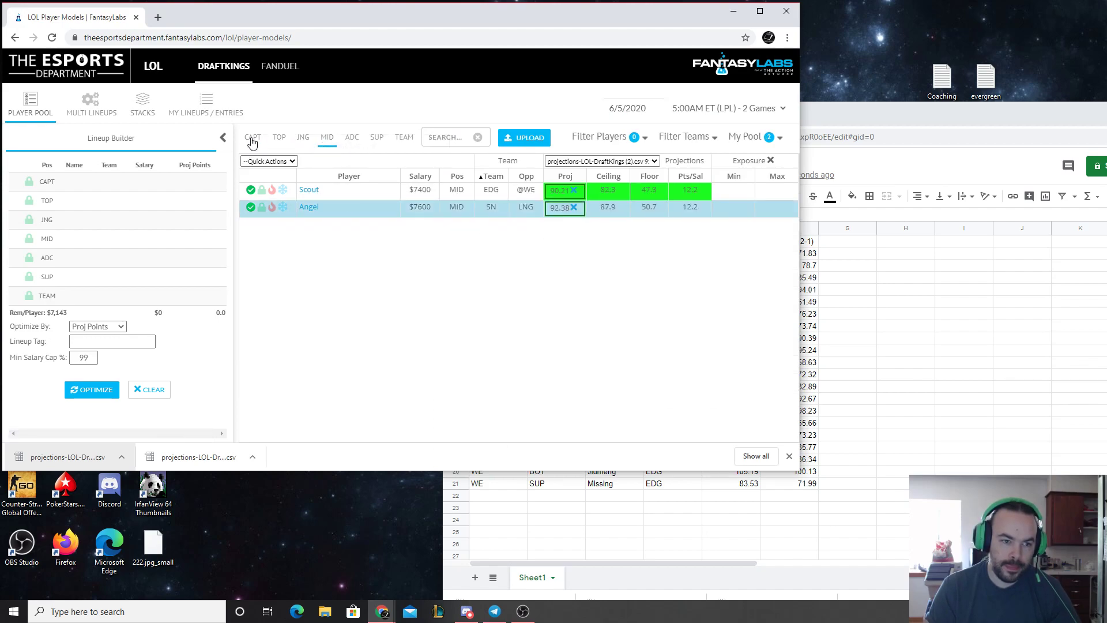
left_click(252, 140)
Copy huanfeng's 2-0 projection of 98.23 from the spreadsheet into his captain and ADC projections
key("alt+Tab")
left_click(738, 412)
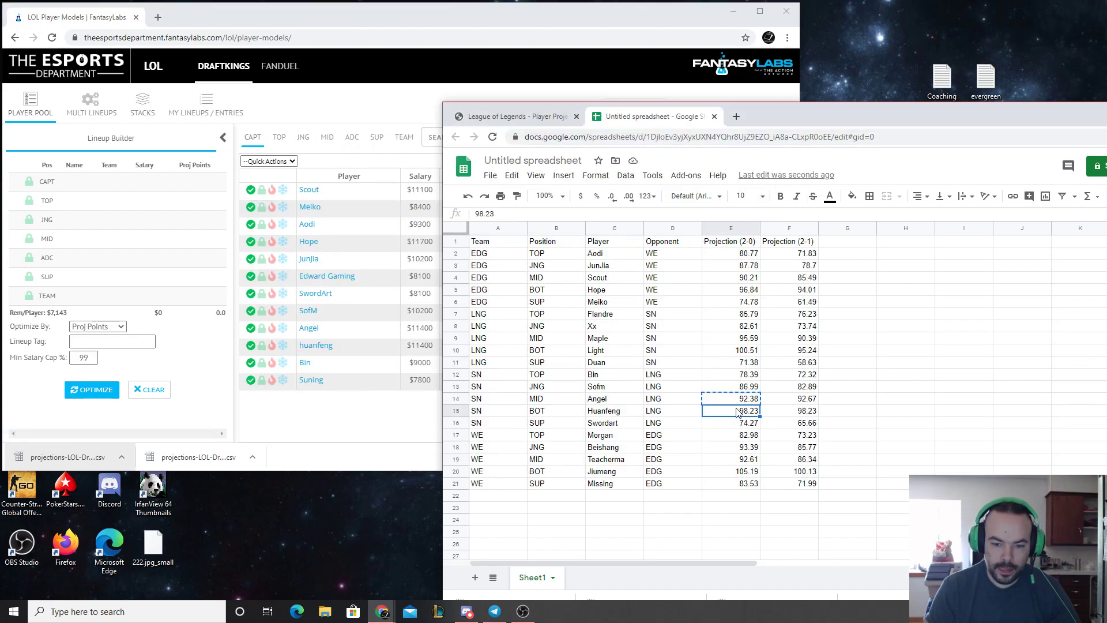
key("ctrl+c")
key("alt+Tab")
left_click(565, 345)
key("ctrl+v")
left_click(352, 140)
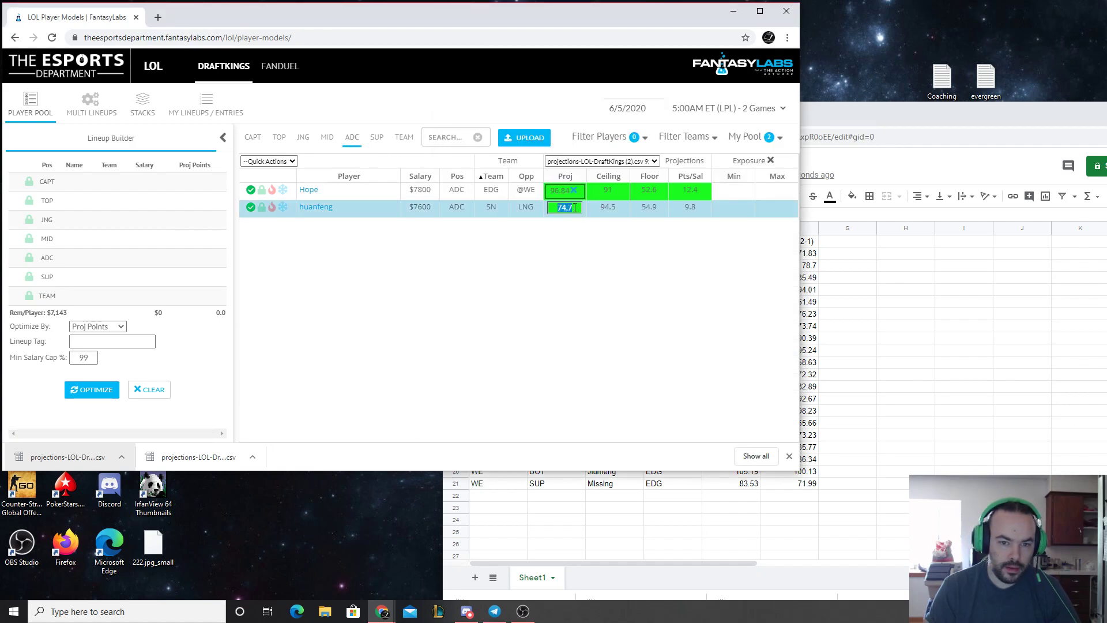
left_click(246, 141)
Copy SwordArt's 2-0 projection of 74.27 from the spreadsheet into his captain and SUP projections
left_click(814, 112)
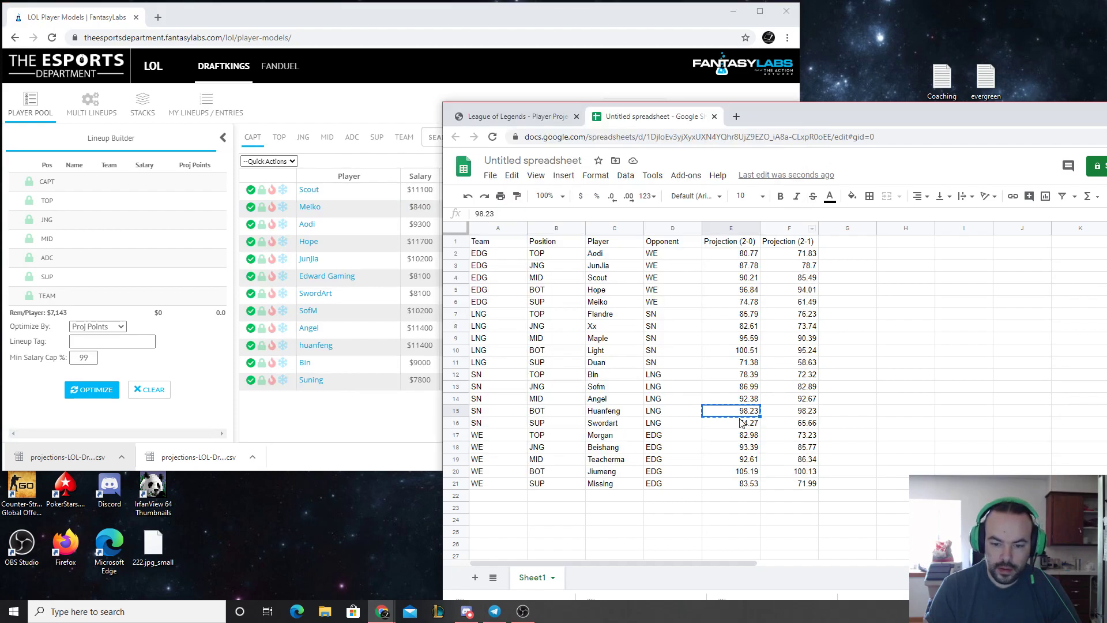
left_click(735, 425)
key("ctrl+c")
key("alt+Tab")
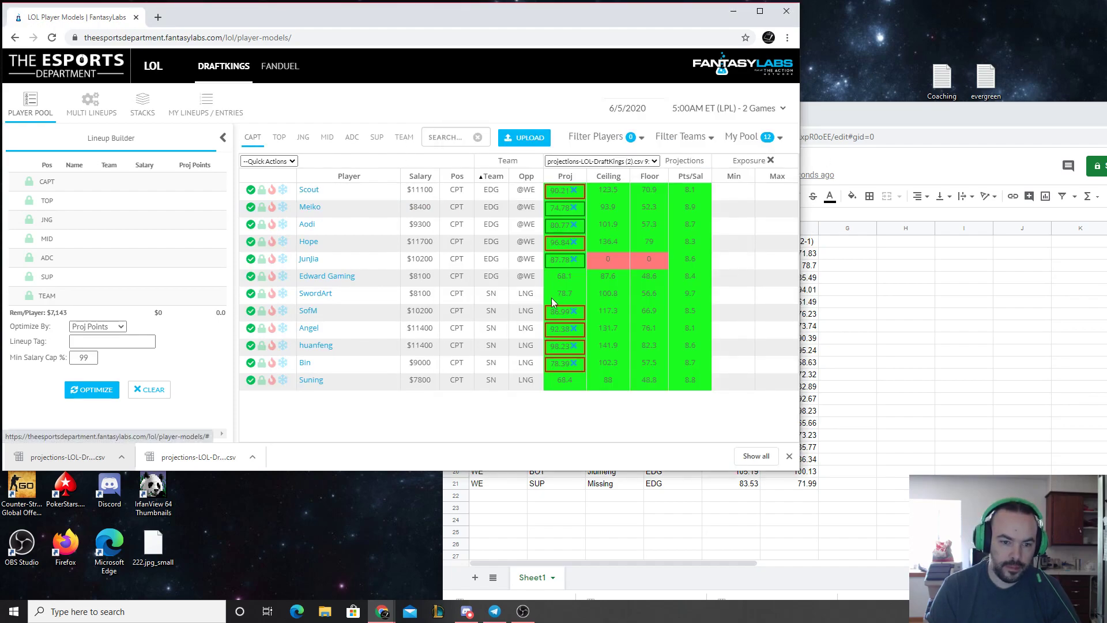
left_click(562, 294)
key("ctrl+v")
key("Return")
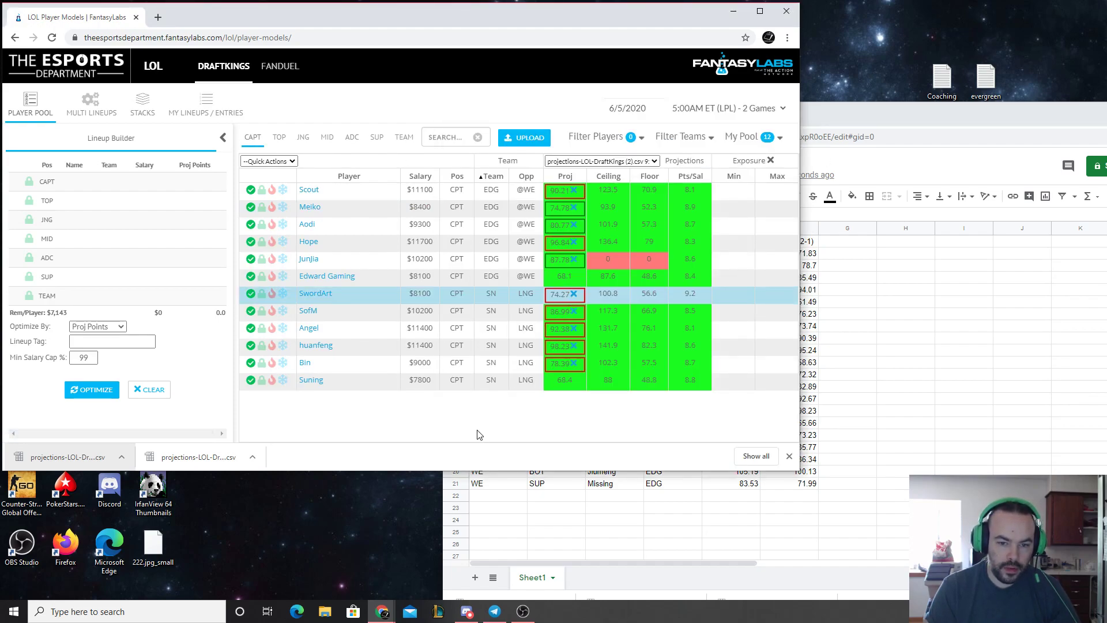
left_click(376, 138)
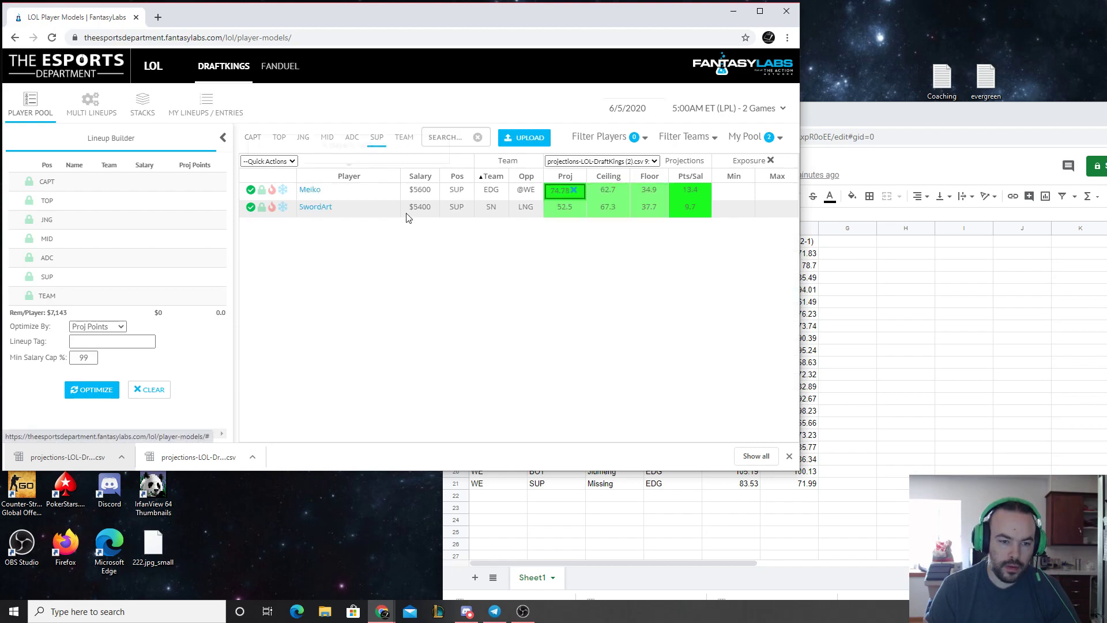
left_click(565, 206)
Set the captain projections of Edward Gaming and Suning to 55
left_click(253, 137)
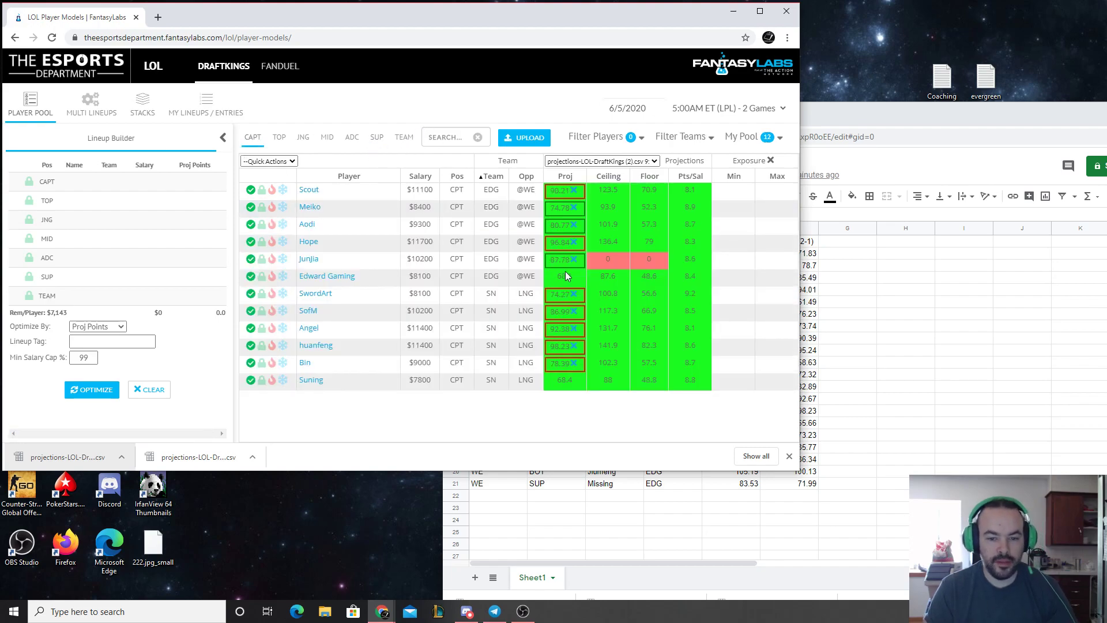
left_click(565, 277)
type("55")
key("Return")
left_click(563, 381)
type("55")
key("Return")
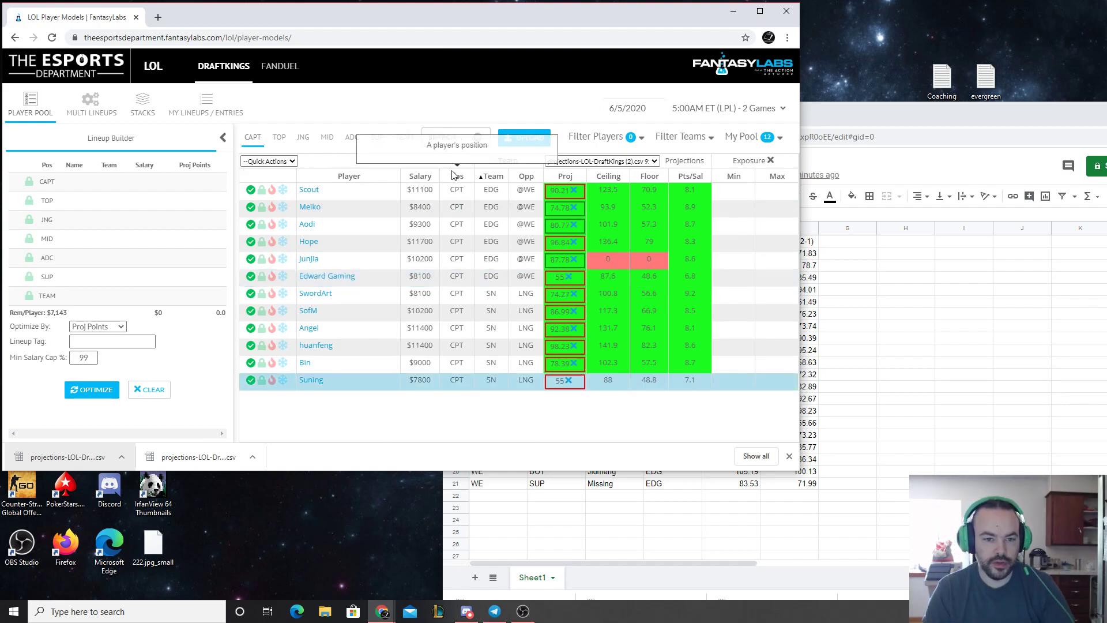
Set the TEAM-position projections of Edward Gaming and Suning to 55
left_click(404, 138)
left_click(566, 192)
type("55")
key("Return")
left_click(564, 208)
type("55")
key("Return")
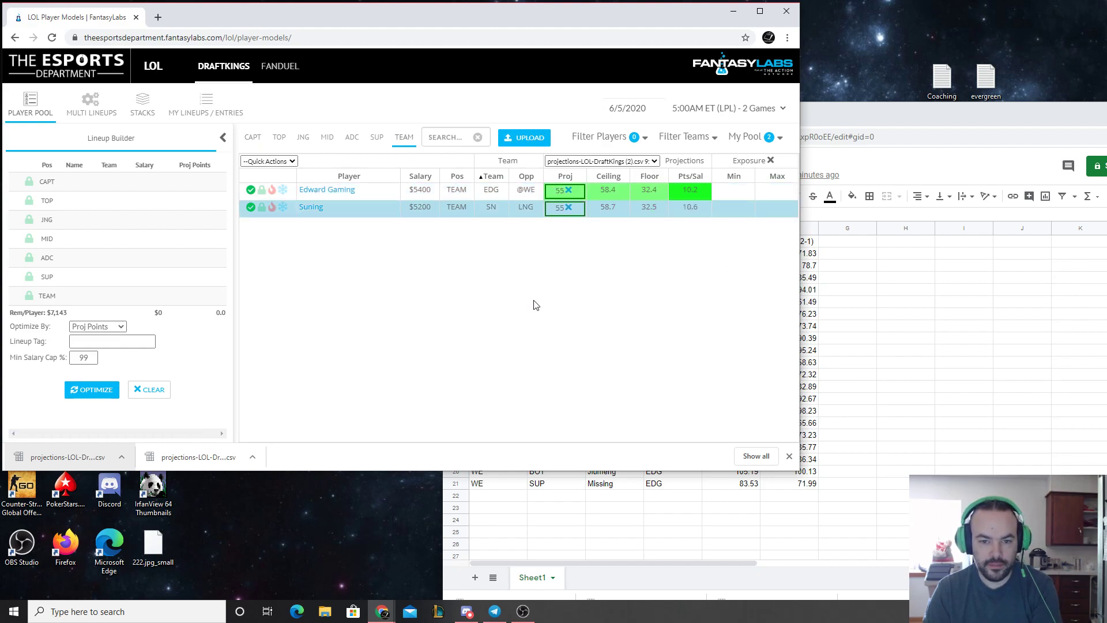
Optimize a single lineup by Proj Points, and bring up the LPL player projections page
left_click(254, 139)
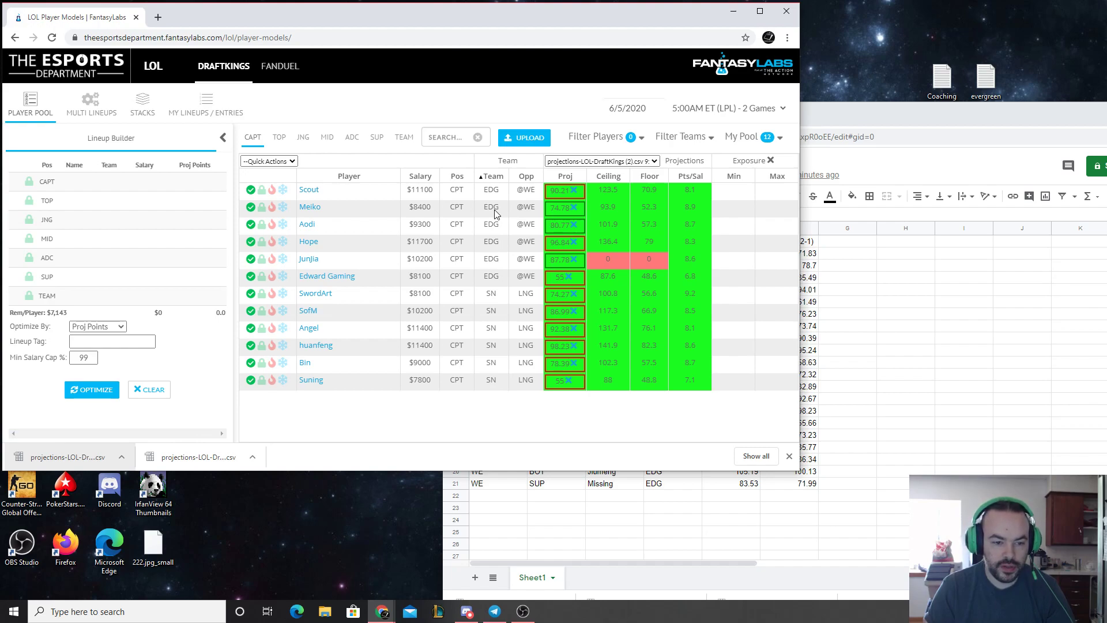
left_click(91, 389)
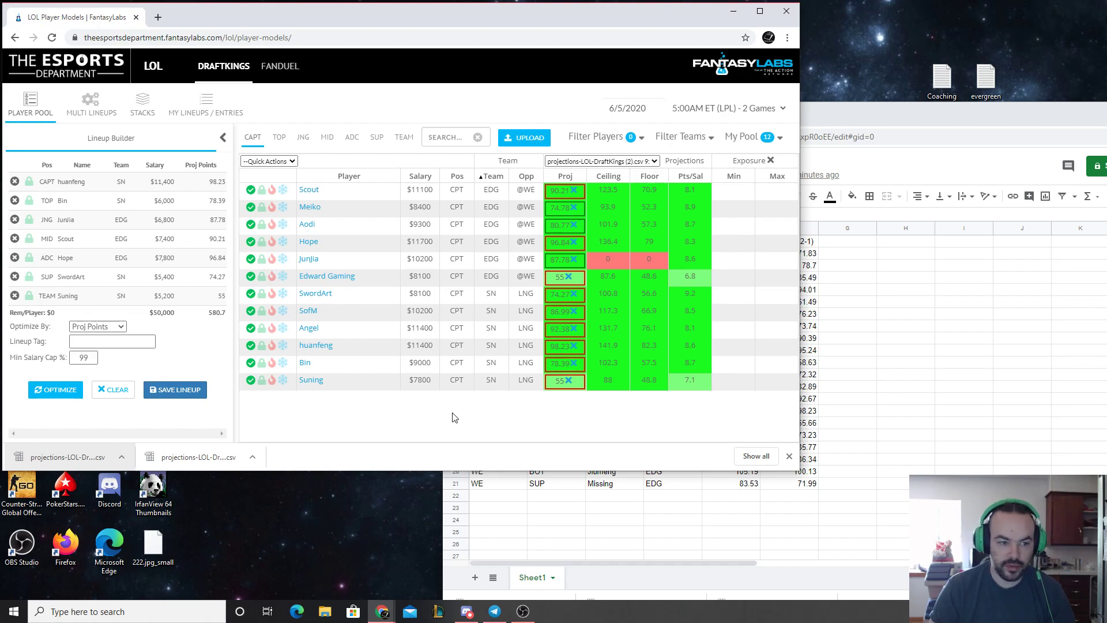
left_click(859, 113)
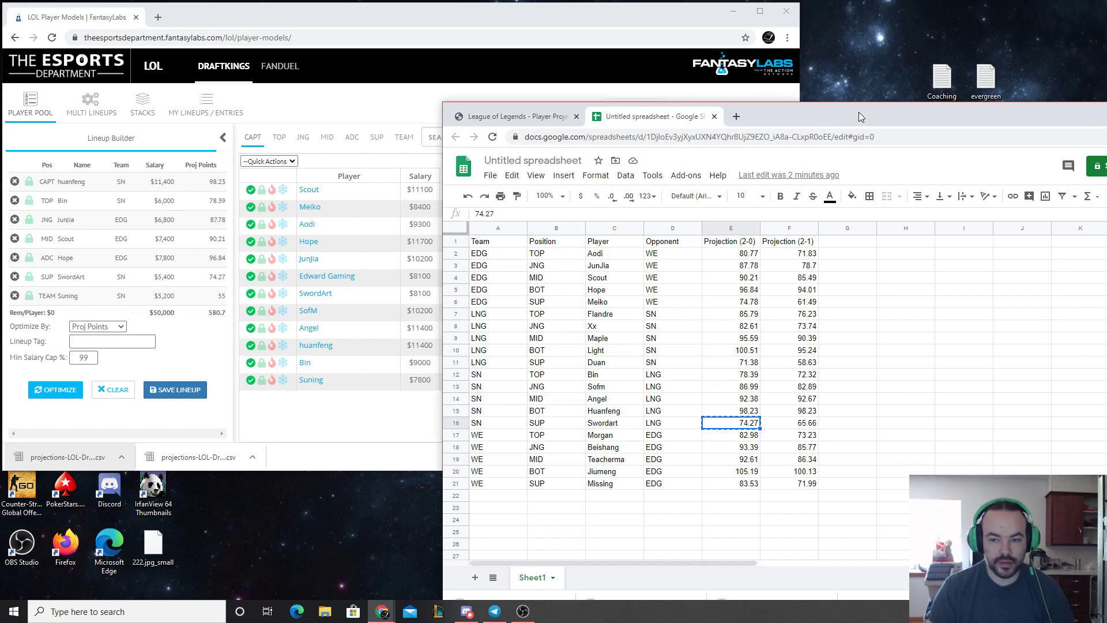
left_click(508, 116)
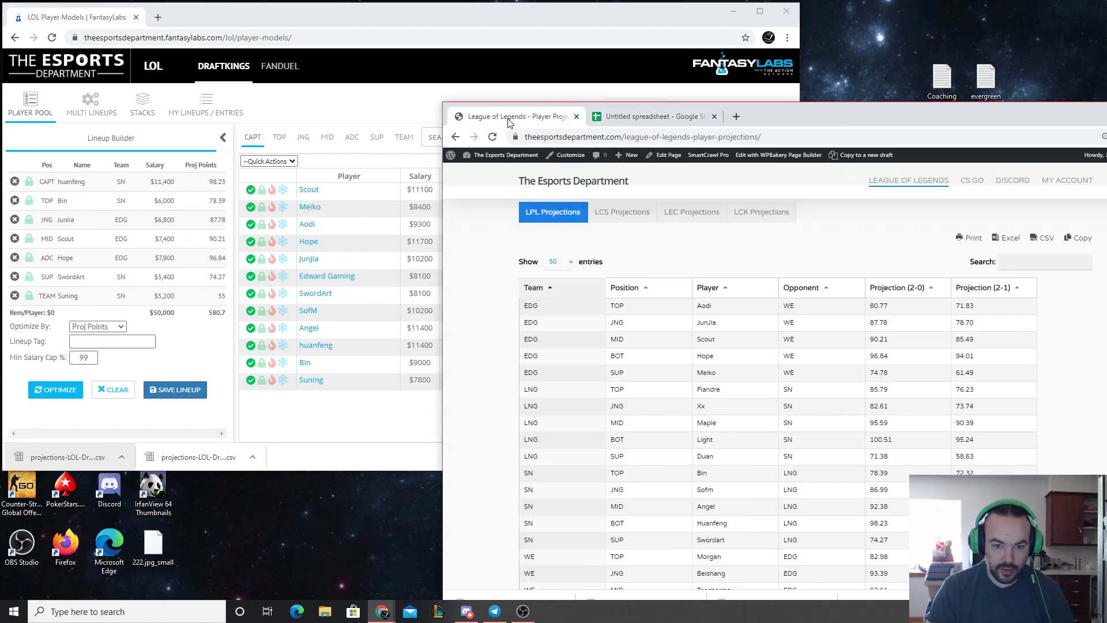
Replace the 4-player stack in the multi-lineup team rules with a newly added stack rule and save the settings
left_click(524, 20)
left_click(88, 110)
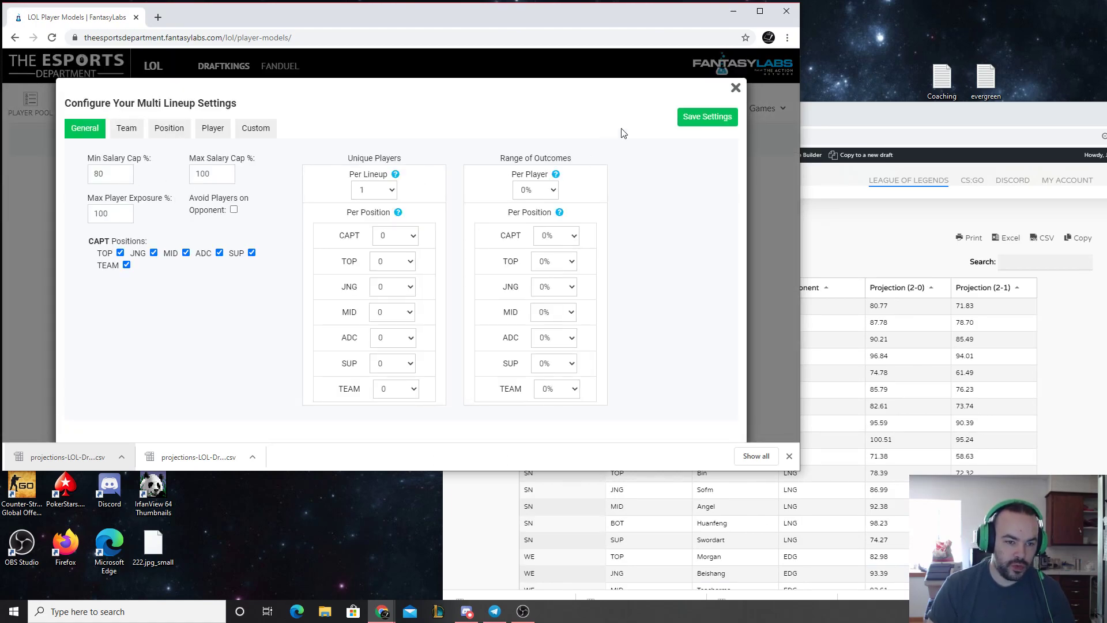
left_click(132, 130)
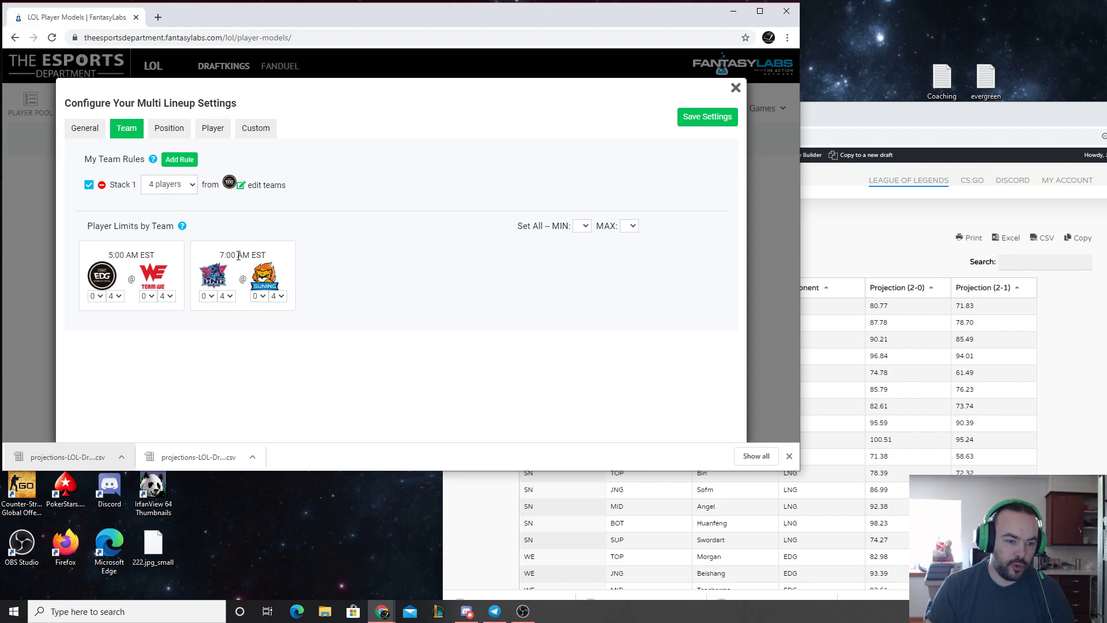
left_click(191, 186)
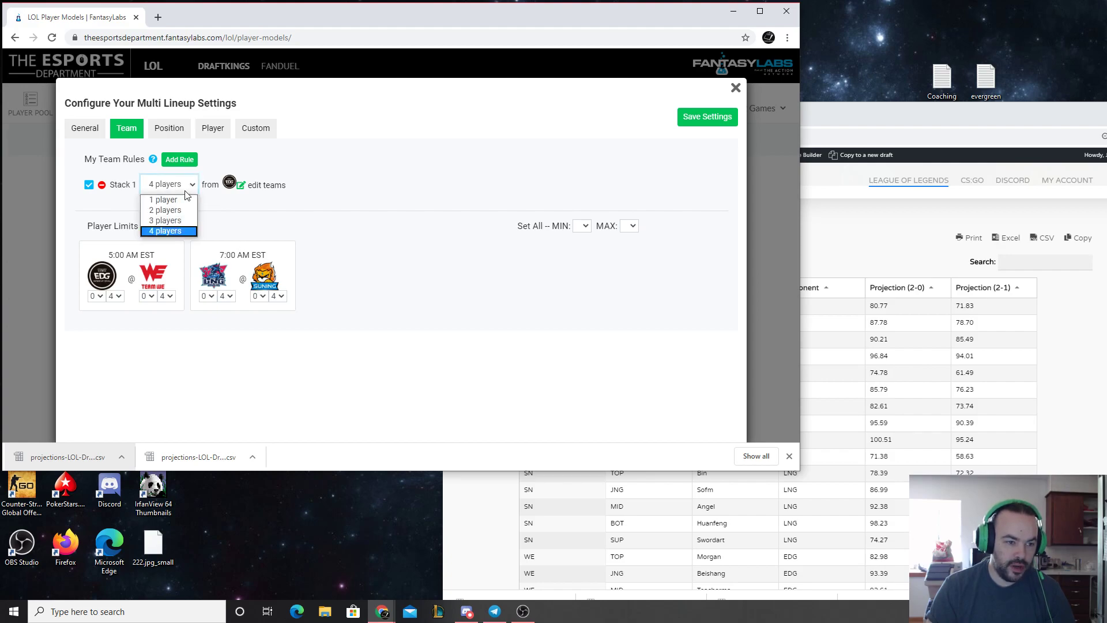
left_click(102, 185)
left_click(191, 163)
left_click(192, 184)
left_click(167, 224)
left_click(240, 279)
left_click(699, 119)
Generate 10 lineups optimized by Proj Points and clear them
left_click(760, 157)
left_click(496, 140)
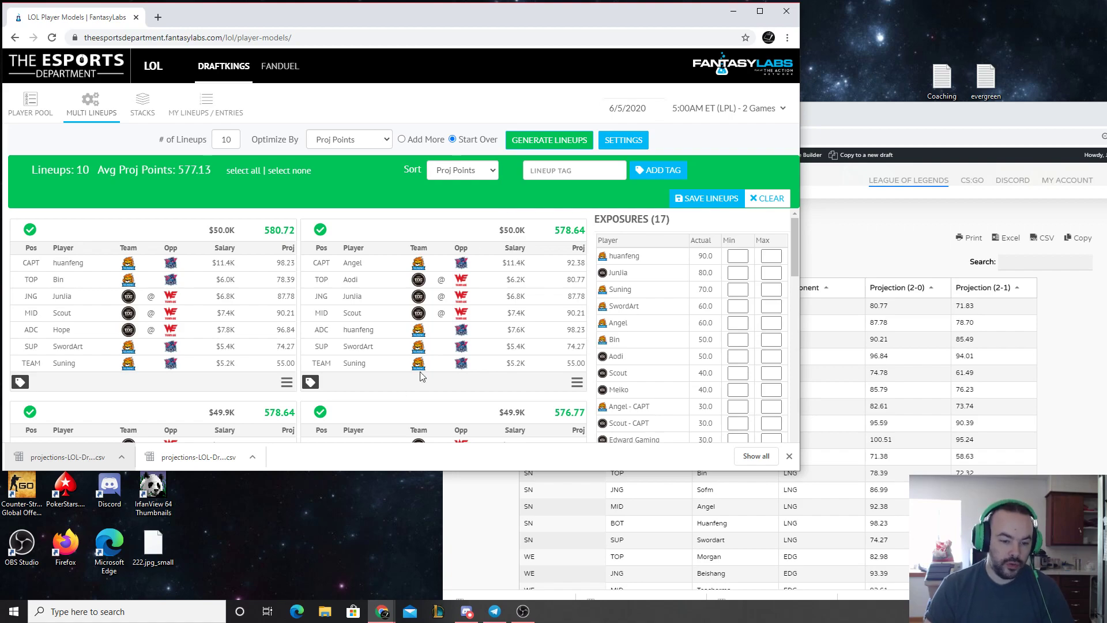
left_click(765, 200)
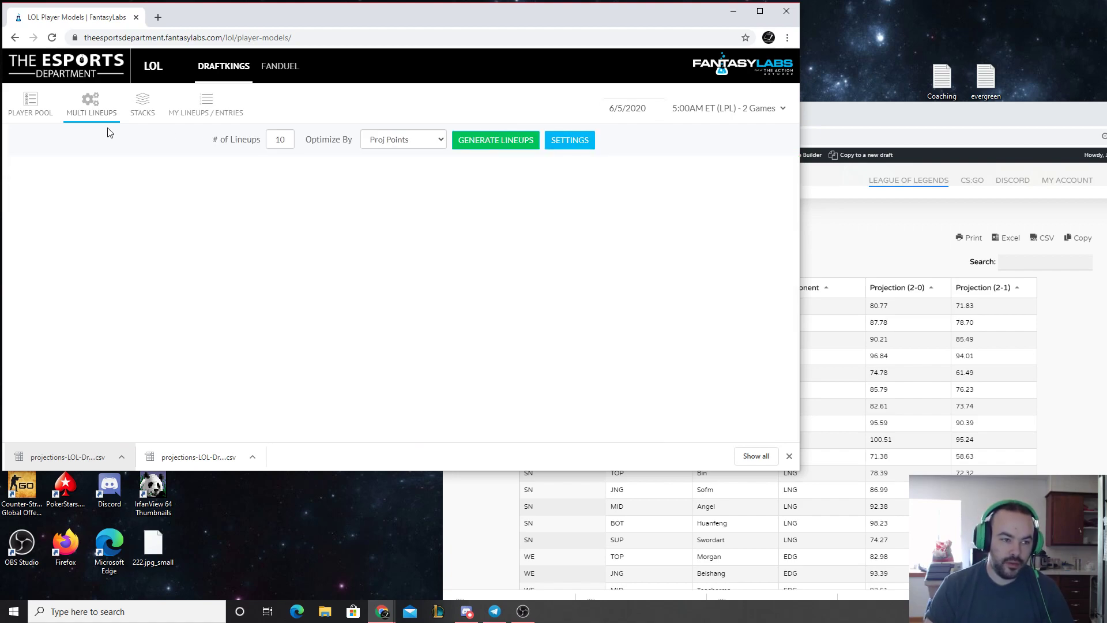
Remove Suning from the TEAM player pool, generate 10 lineups by Proj Points and look through them
left_click(32, 107)
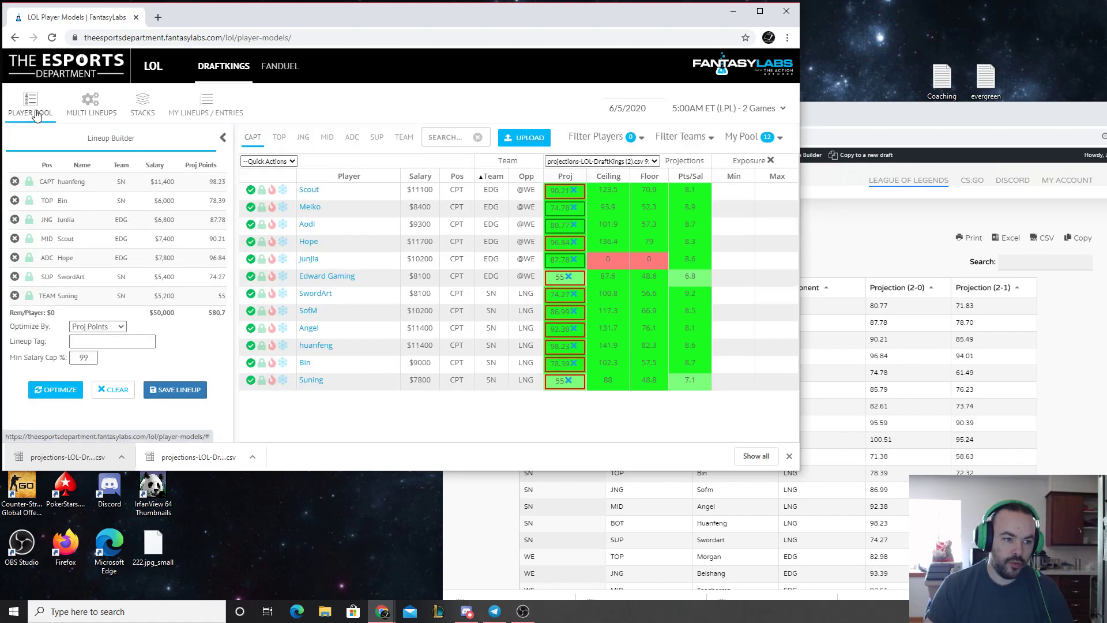
left_click(408, 141)
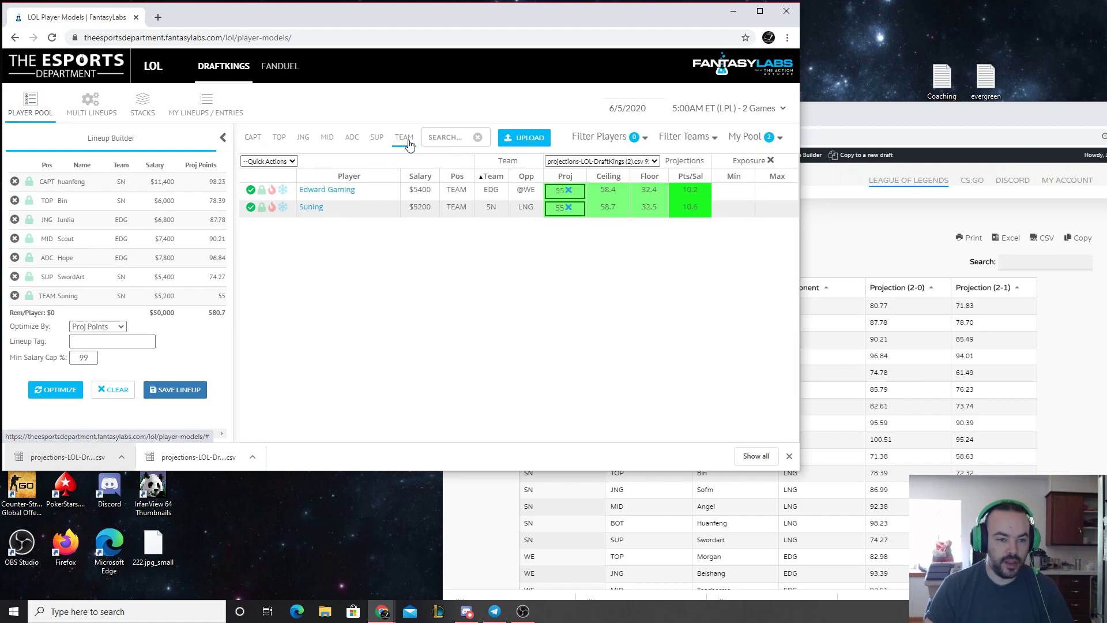
left_click(250, 207)
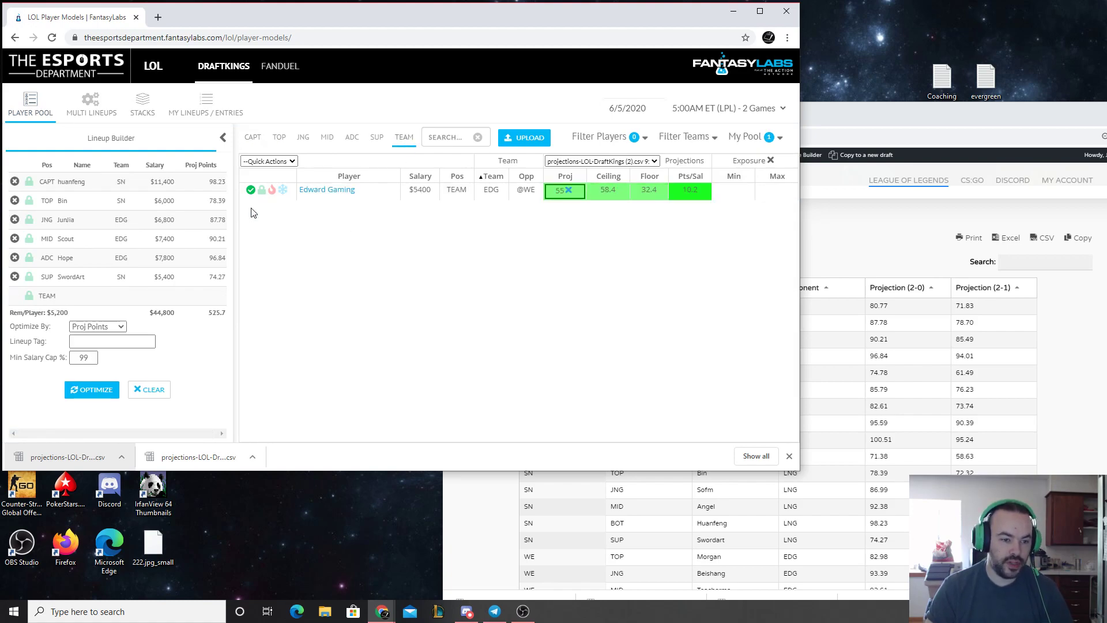
left_click(99, 113)
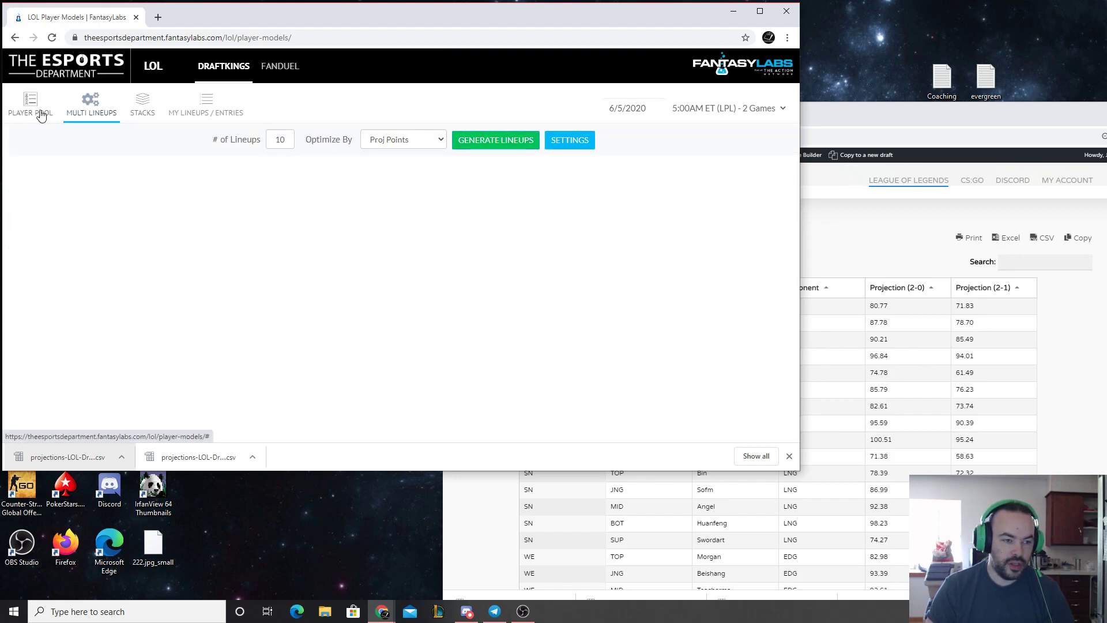
left_click(491, 144)
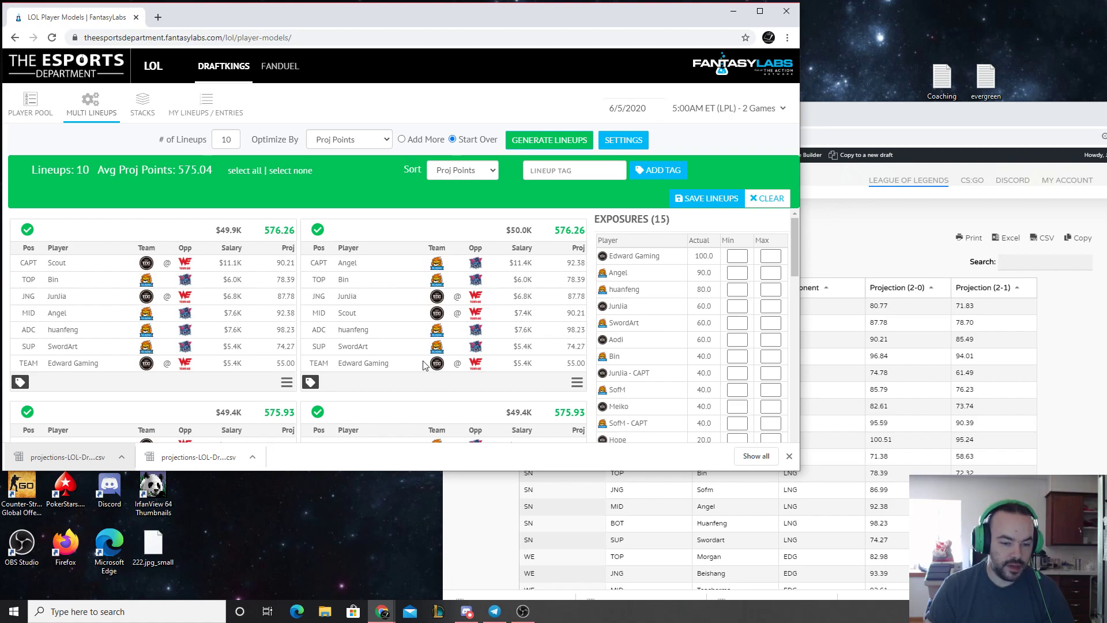
scroll(422, 365, "down", 3)
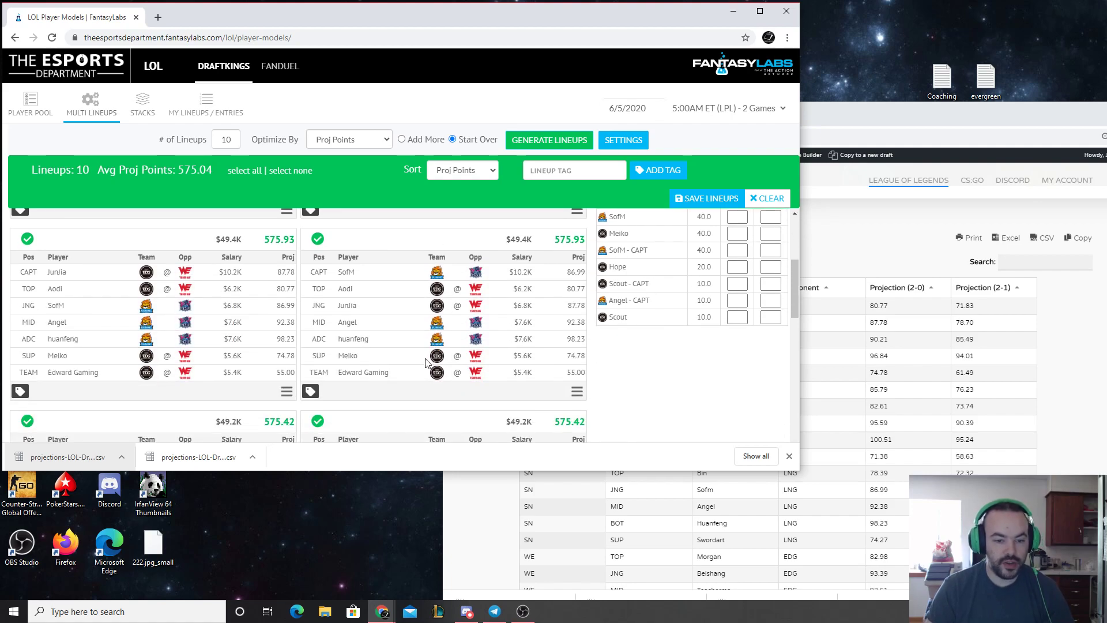
scroll(426, 362, "up", 3)
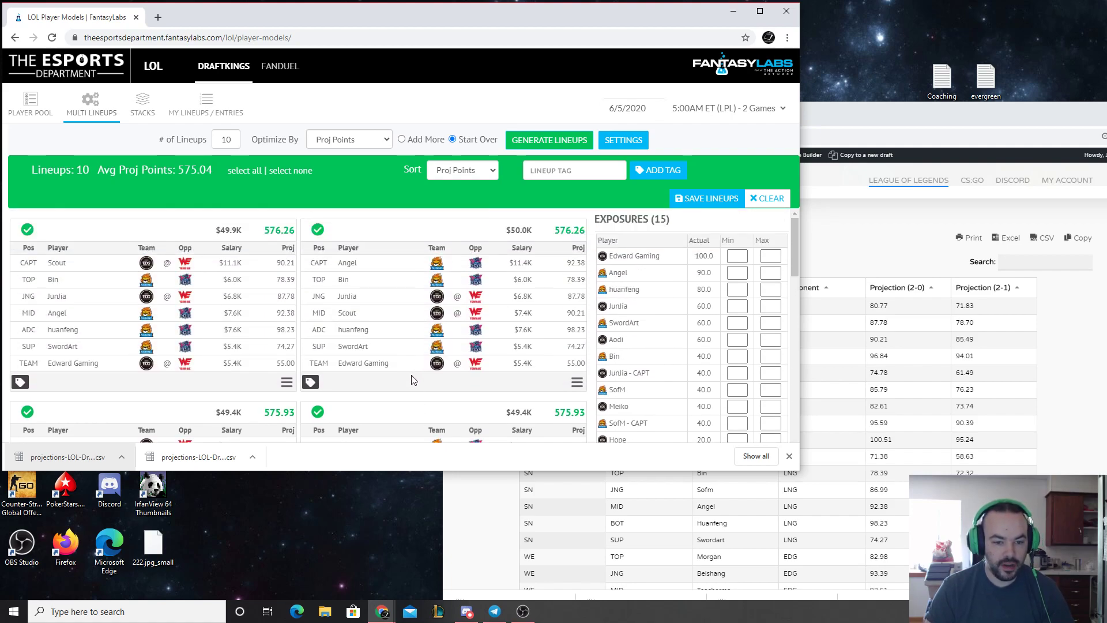
Clear the generated lineups and restore Suning from the excluded players to the TEAM pool
left_click(767, 198)
left_click(39, 111)
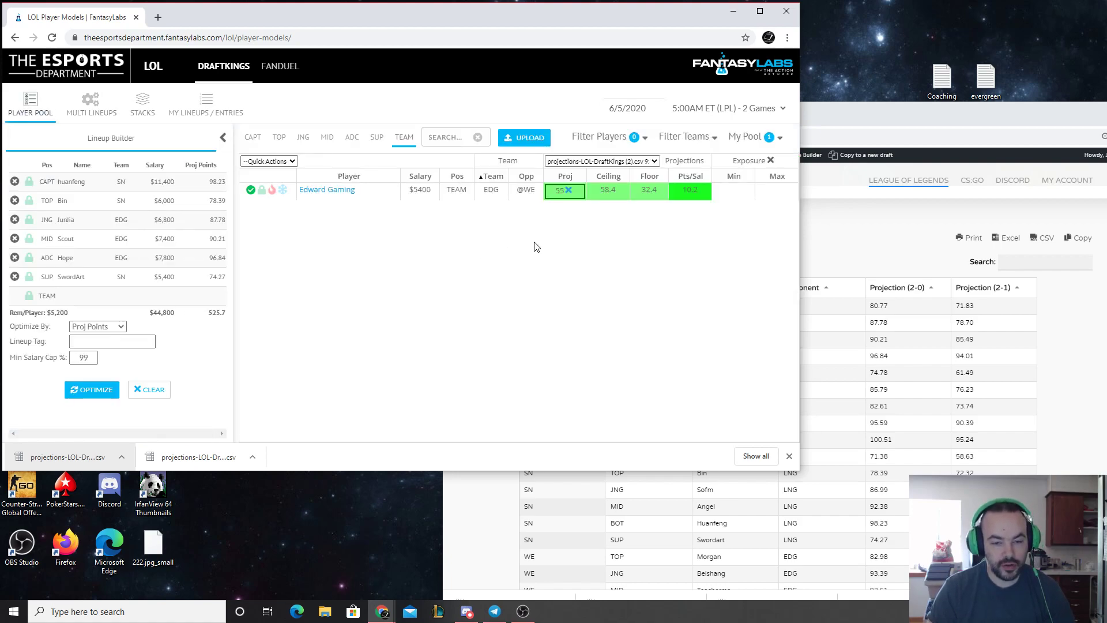
left_click(779, 136)
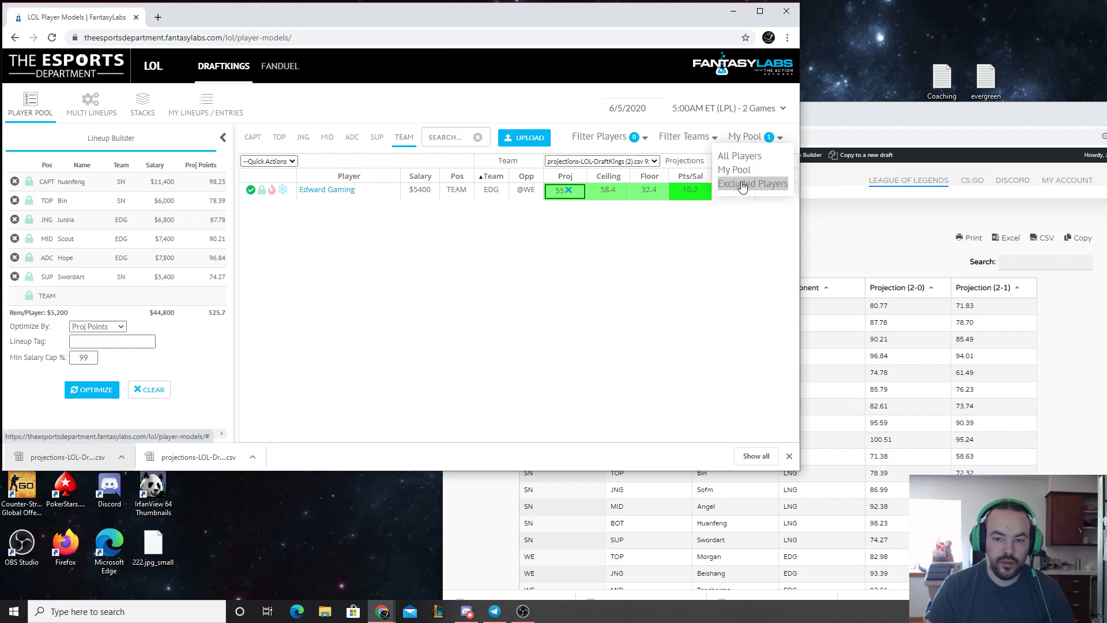
left_click(744, 184)
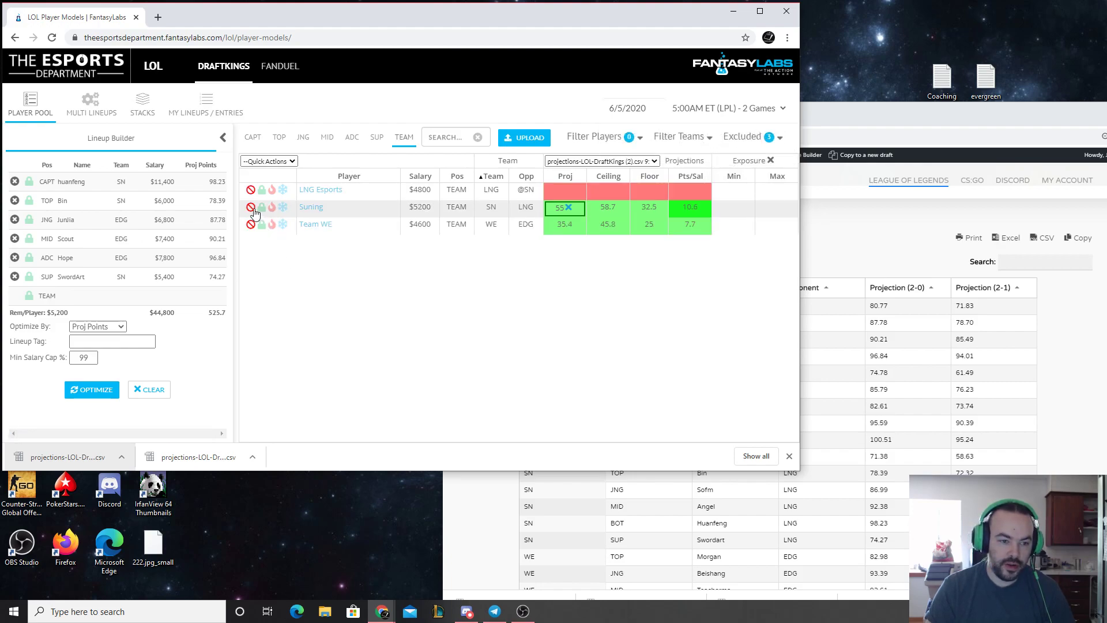
left_click(779, 137)
left_click(744, 169)
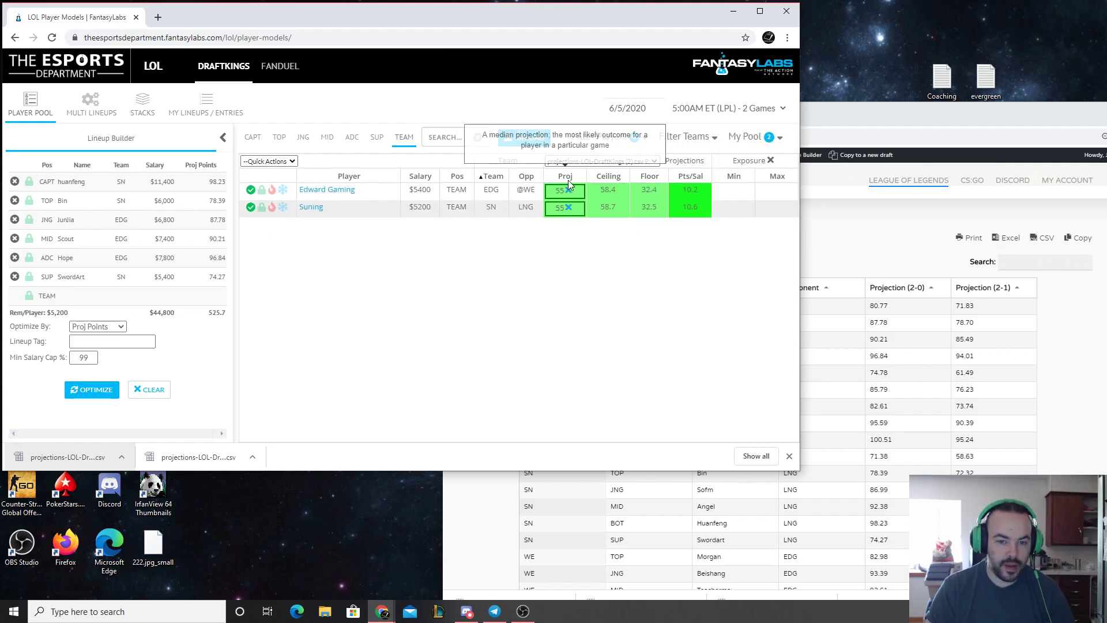
left_click(253, 137)
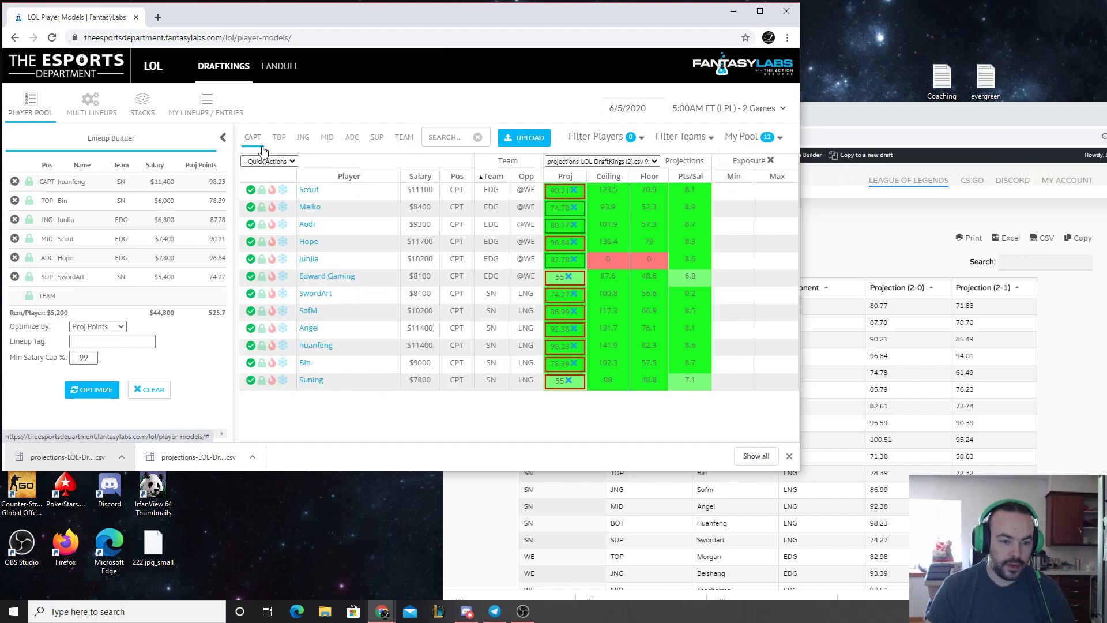
Export the LPL player projections from The Esports Department page as both Excel and CSV files
left_click(873, 112)
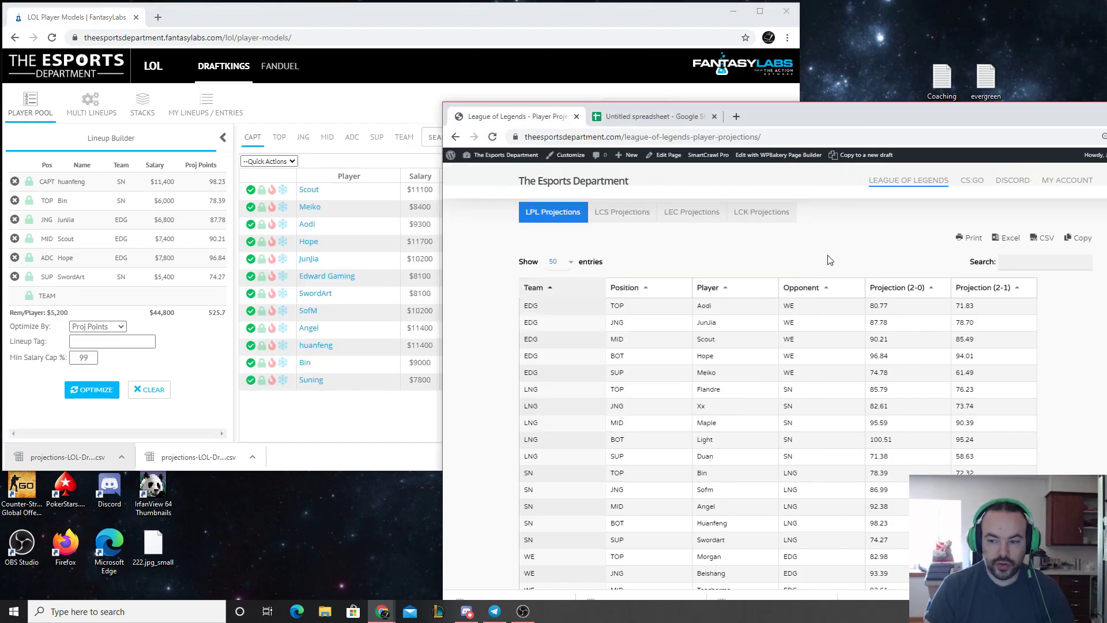
left_click(1006, 238)
left_click_drag(954, 106, 874, 56)
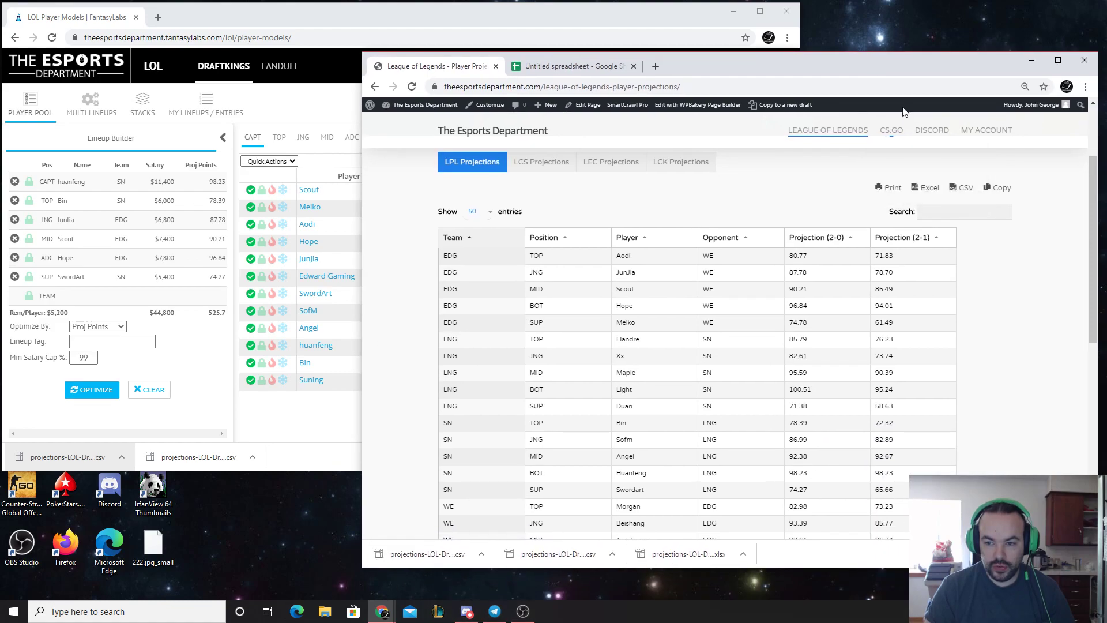
left_click(919, 185)
left_click(960, 190)
left_click_drag(712, 64, 732, 98)
Create a new blank spreadsheet from the existing projections spreadsheet in Google Sheets
left_click(607, 100)
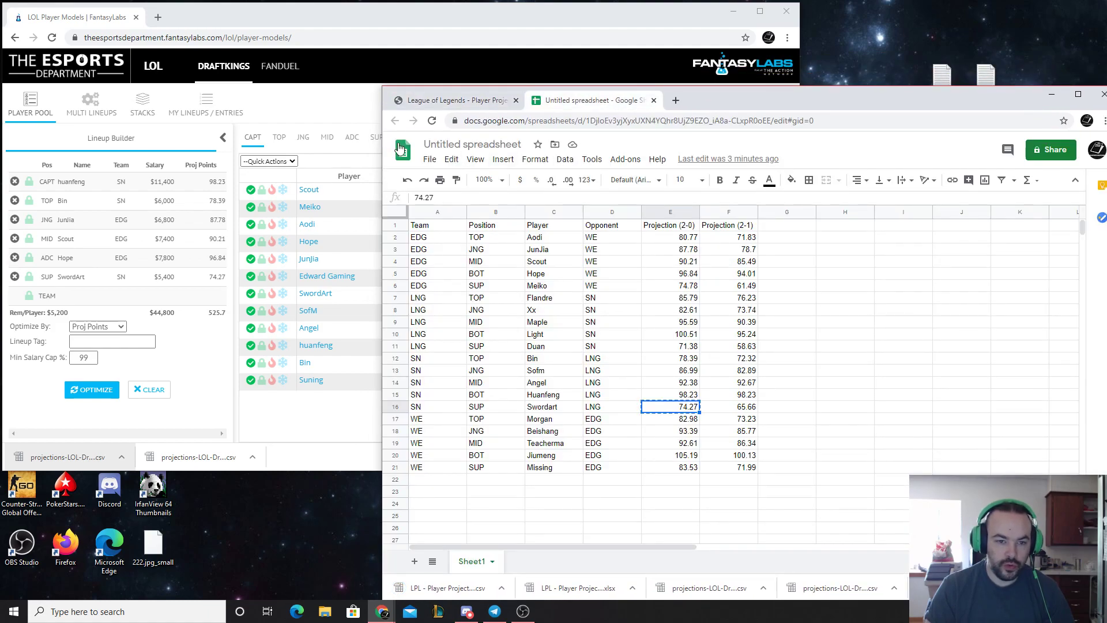
left_click(430, 162)
mouse_move(455, 208)
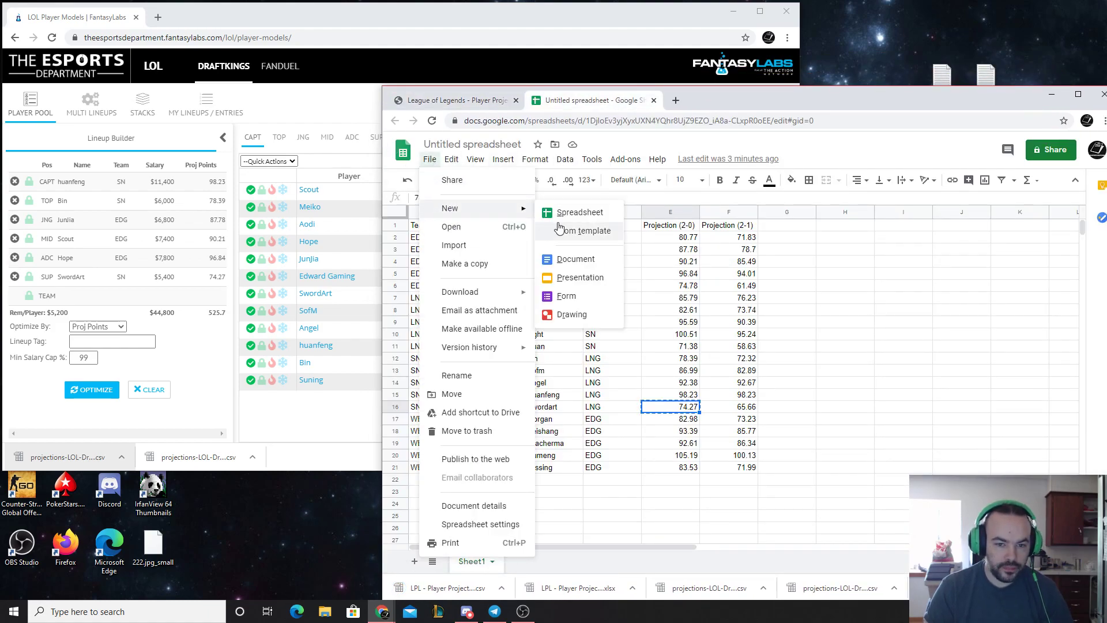
left_click(558, 220)
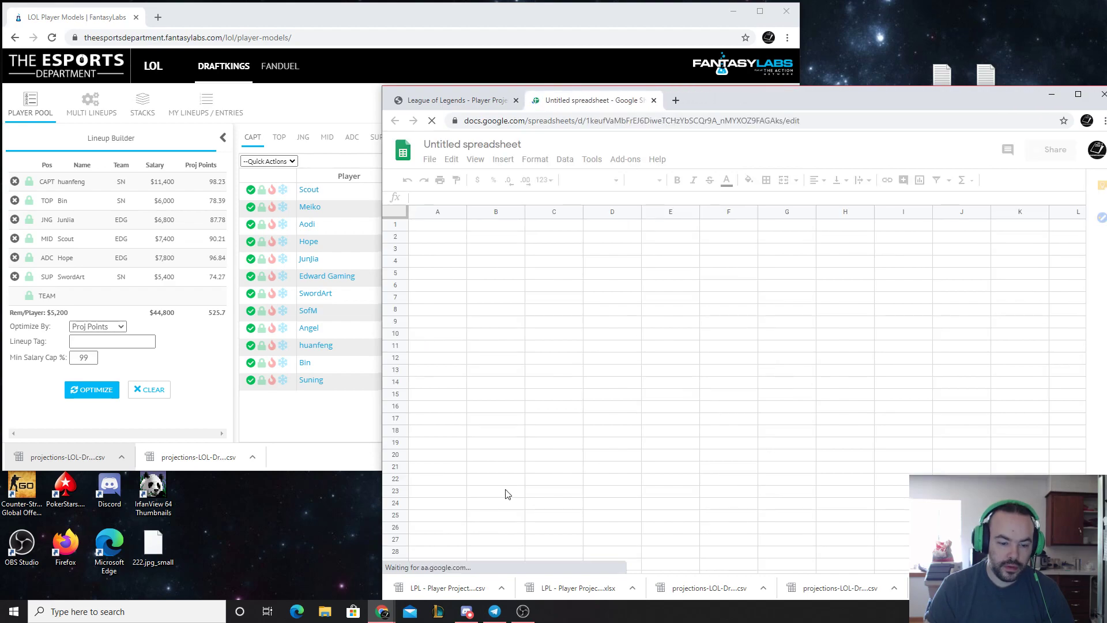
Save the exported LPL - Player Projections CSV to the desktop, upload it into Google Sheets and delete the desktop copy
left_click_drag(470, 591, 287, 507)
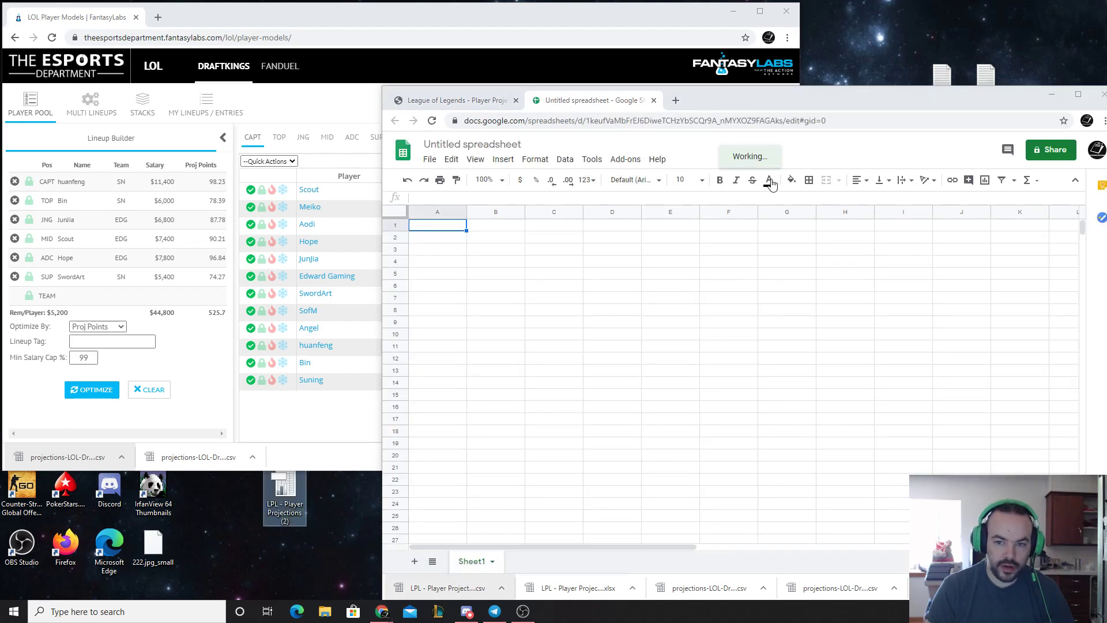
left_click(430, 159)
left_click(451, 225)
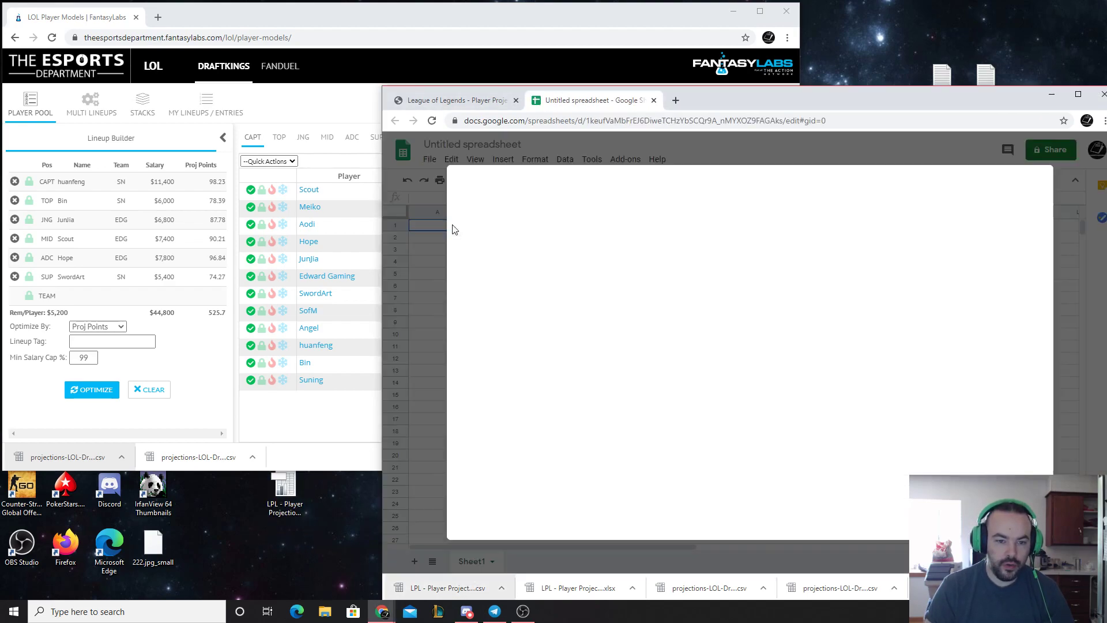
left_click(712, 210)
left_click_drag(285, 491, 648, 354)
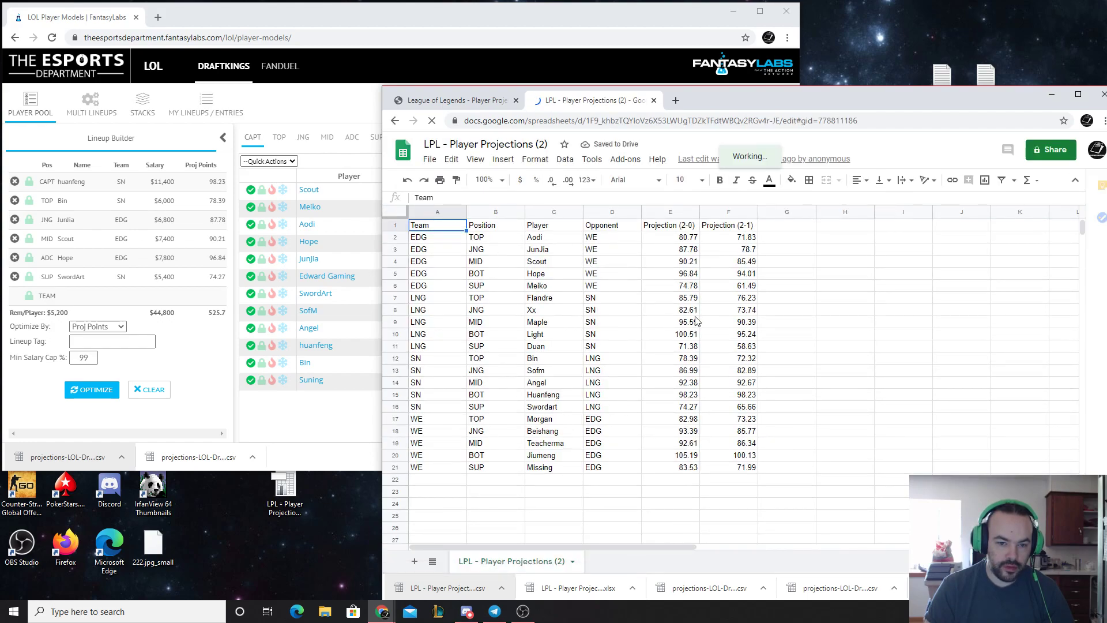
right_click(291, 492)
left_click(287, 417)
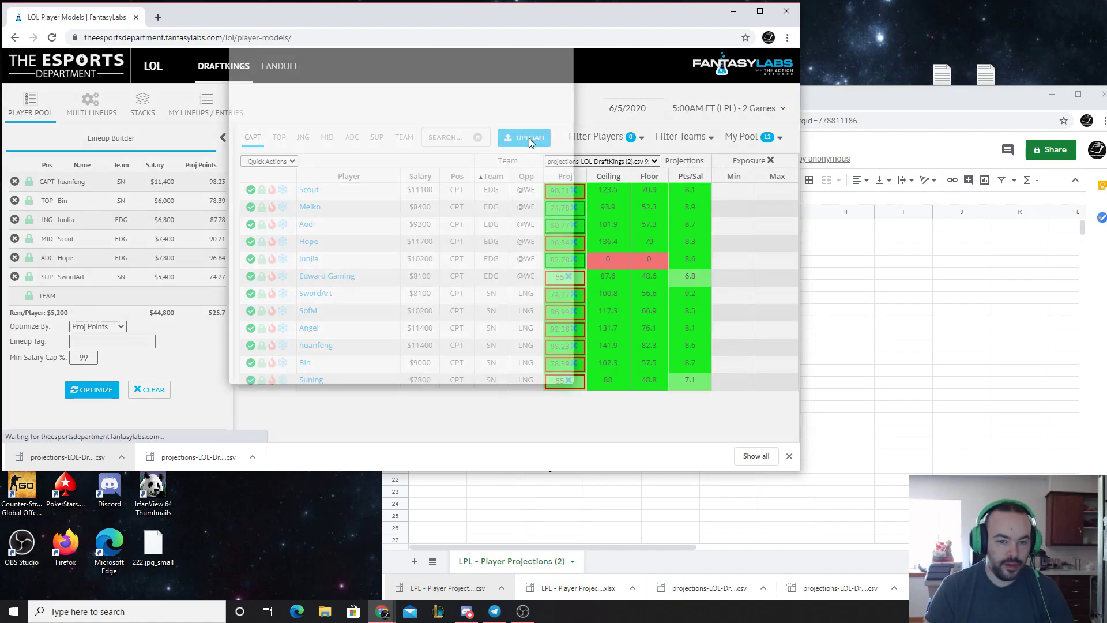
Switch to FantasyLabs, download the active custom projections template for DraftKings and put the file on the desktop
left_click(528, 139)
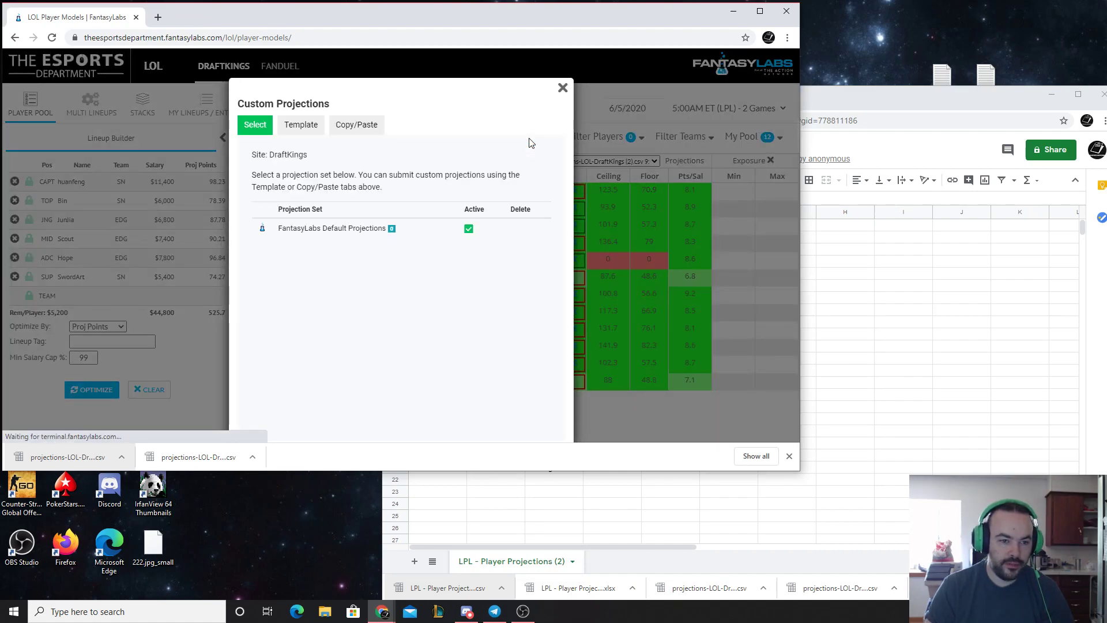
left_click(304, 131)
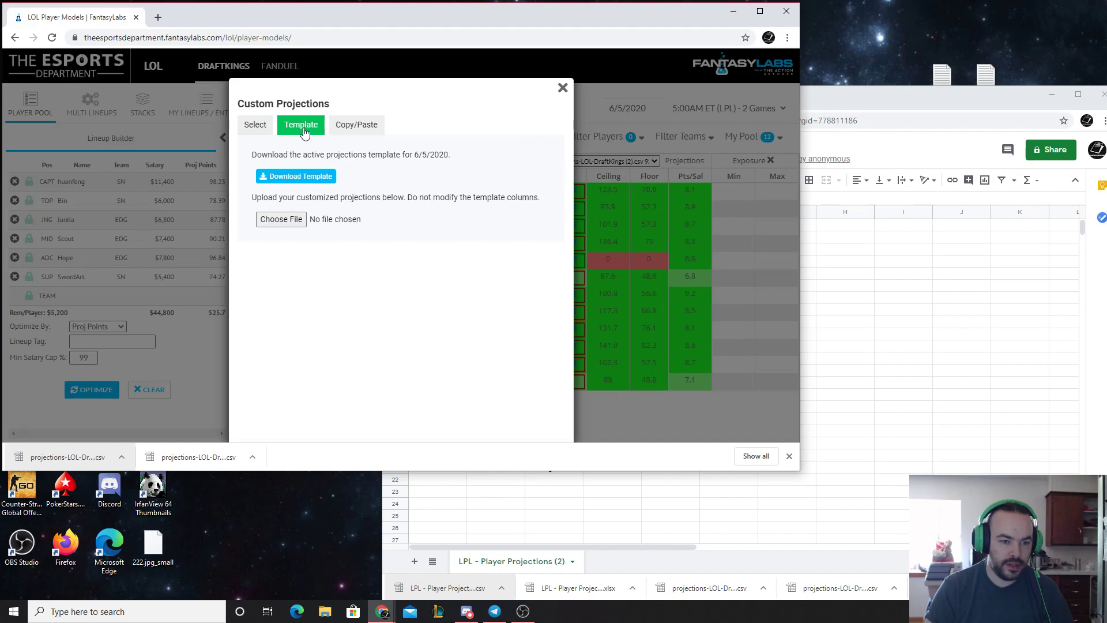
left_click(307, 179)
left_click_drag(52, 456, 284, 507)
Upload the projections-LOL-DraftKings (4) template into Google Sheets and delete its desktop copy
left_click(906, 117)
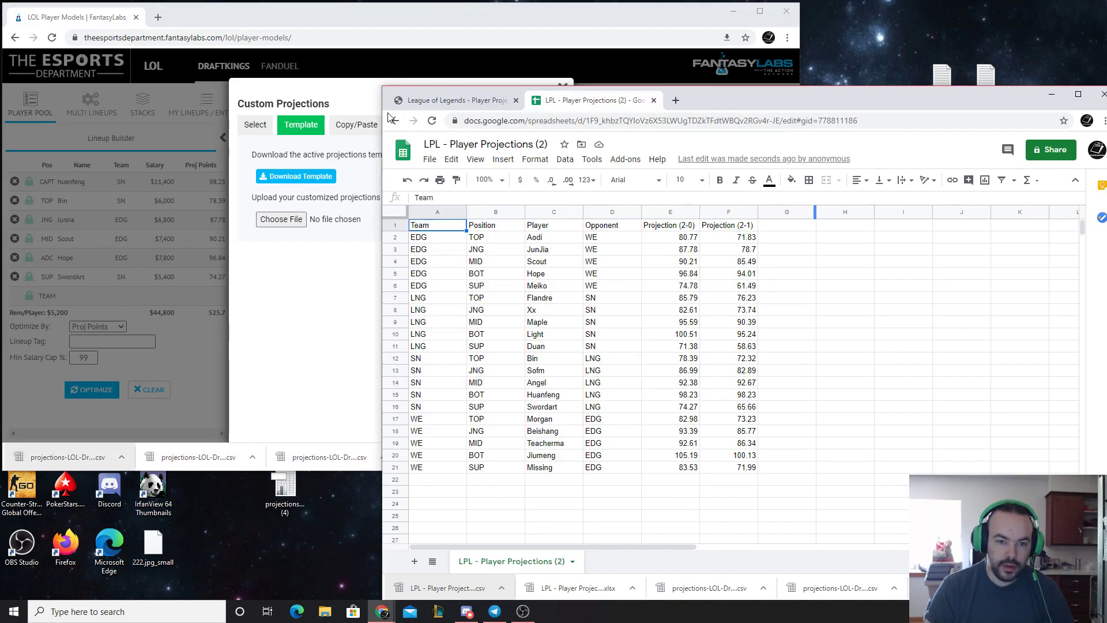
left_click(429, 159)
left_click(455, 226)
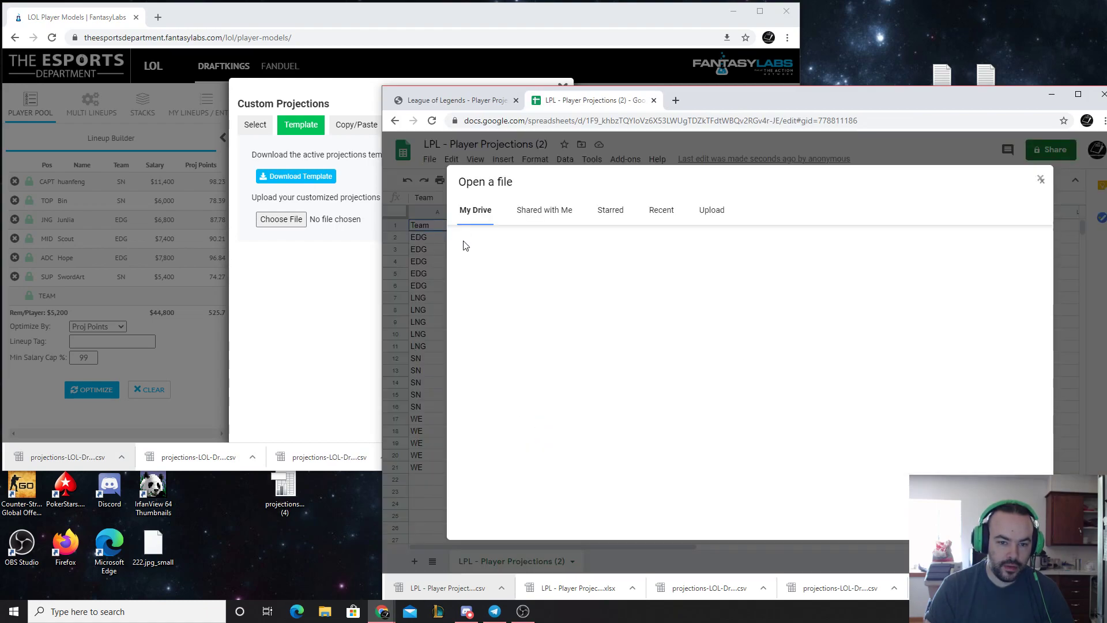
left_click(710, 211)
left_click_drag(284, 489, 632, 378)
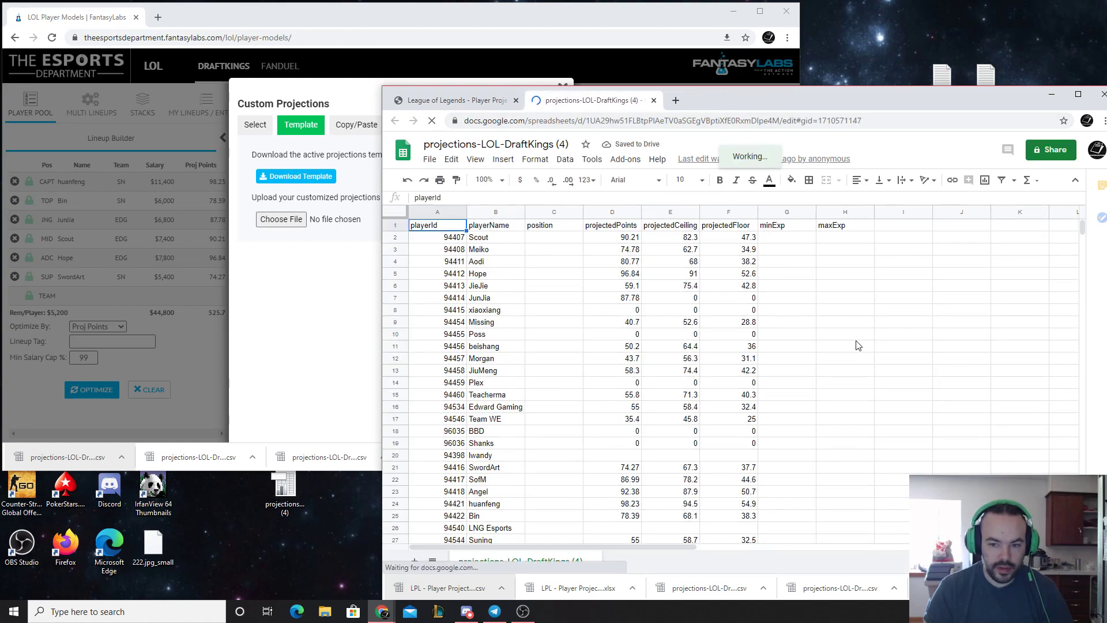
scroll(851, 349, "down", 3)
scroll(851, 349, "up", 3)
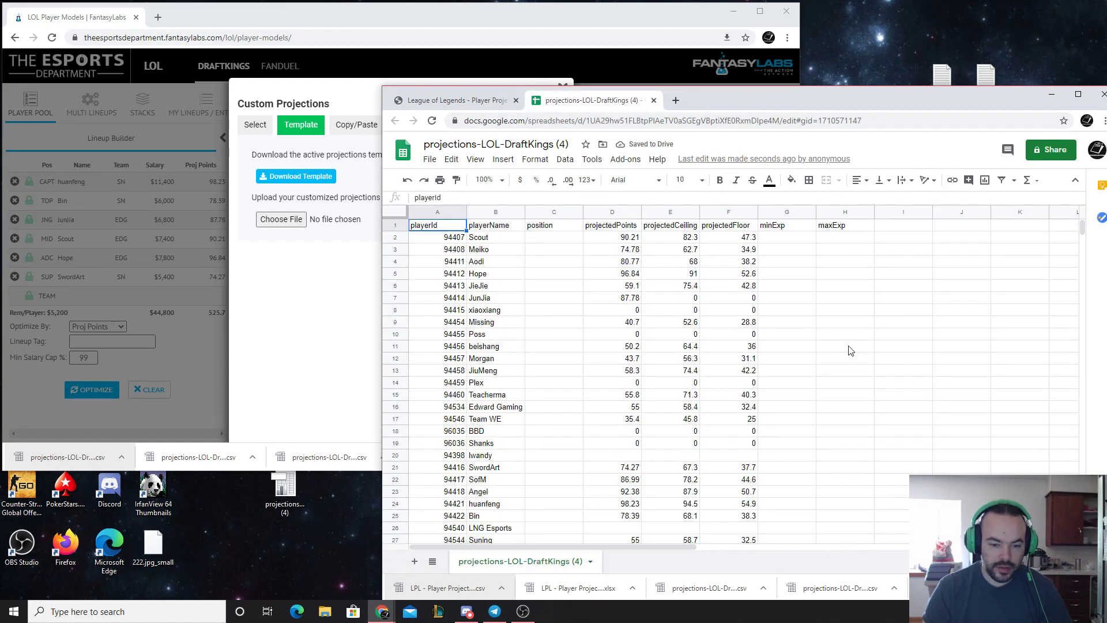
left_click(296, 487)
right_click(296, 488)
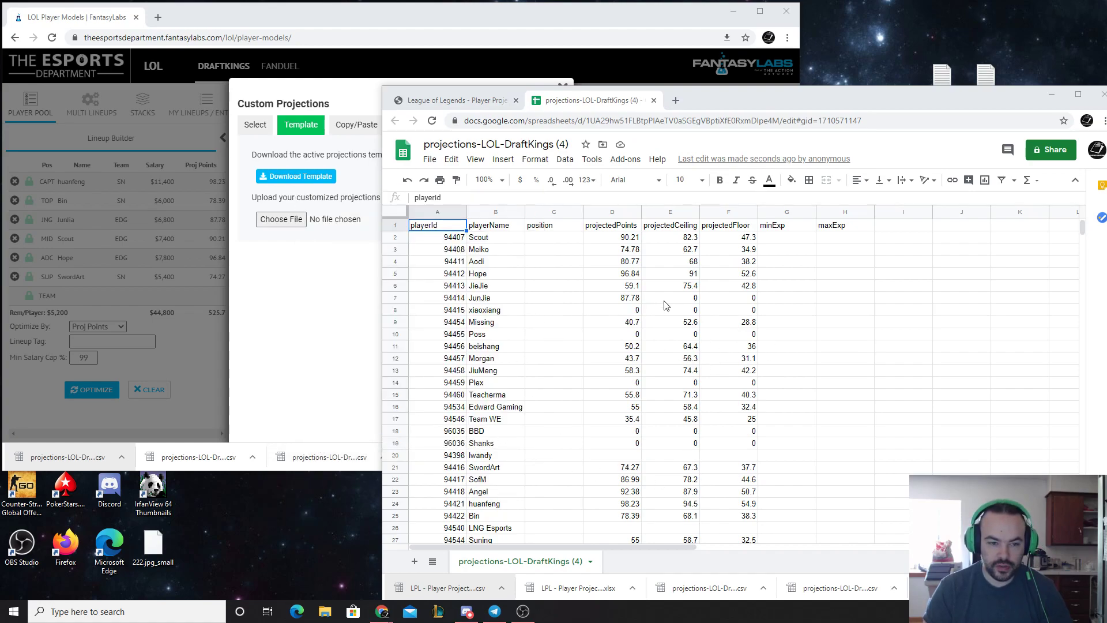
Examine the Copy/Paste instructions and required header columns in FantasyLabs' Custom Projections dialog, and close the dialog
left_click(334, 303)
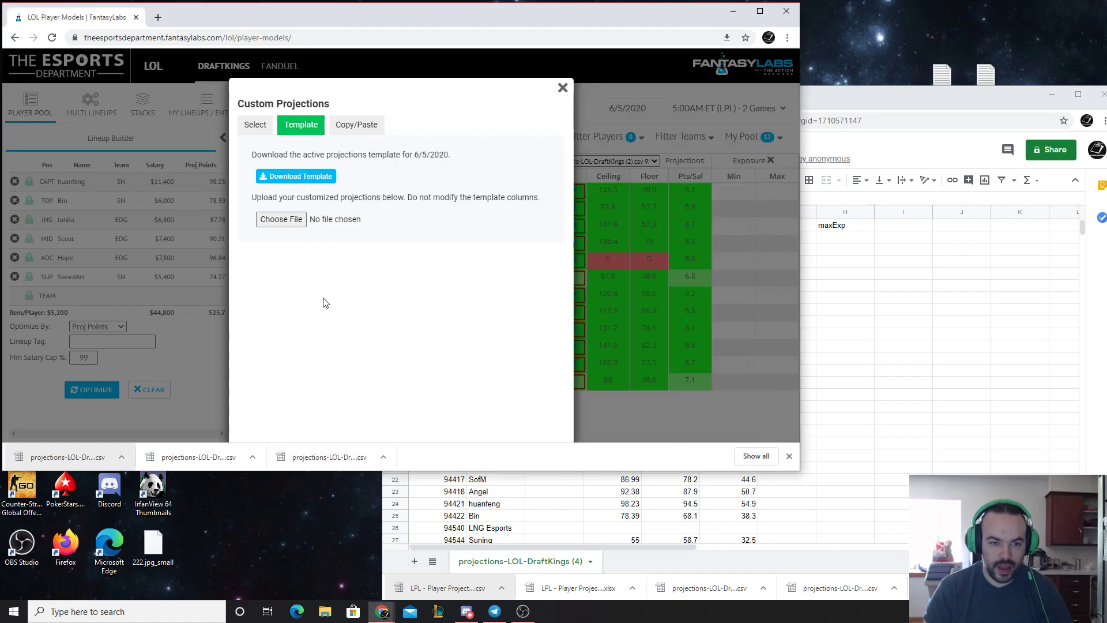
left_click(384, 130)
left_click(342, 230)
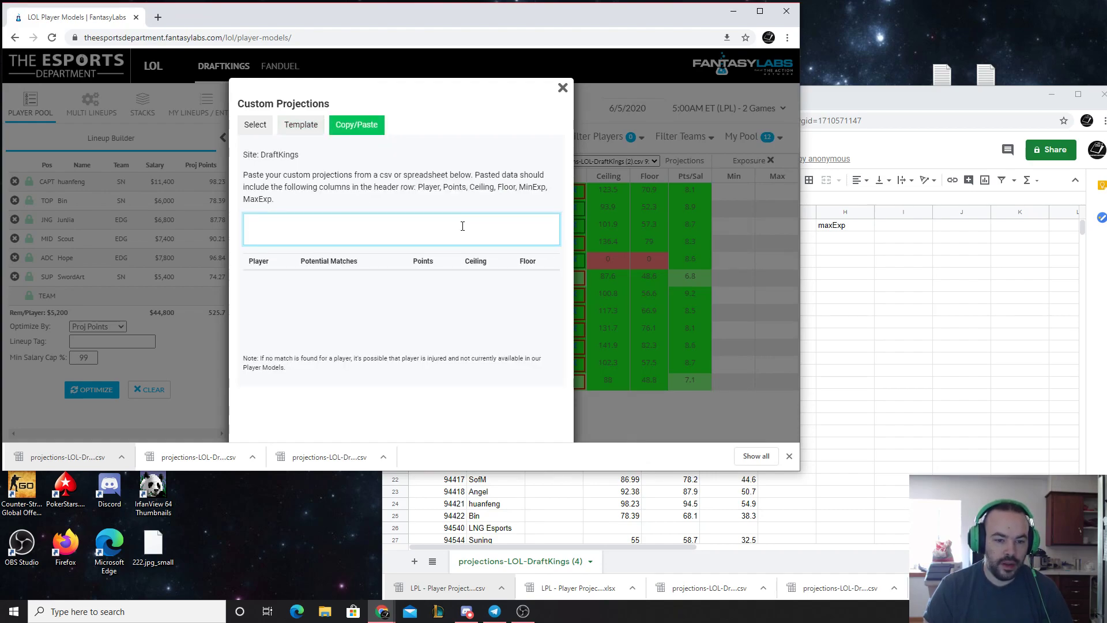
left_click_drag(263, 176, 483, 176)
left_click(528, 183)
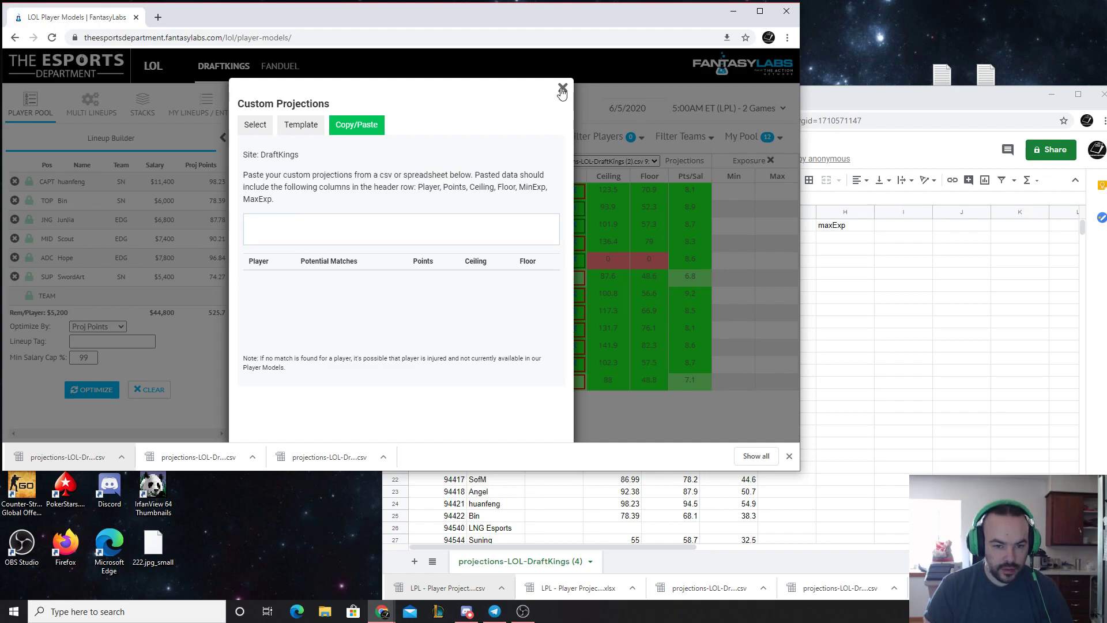
left_click_drag(402, 186, 501, 187)
left_click(502, 187)
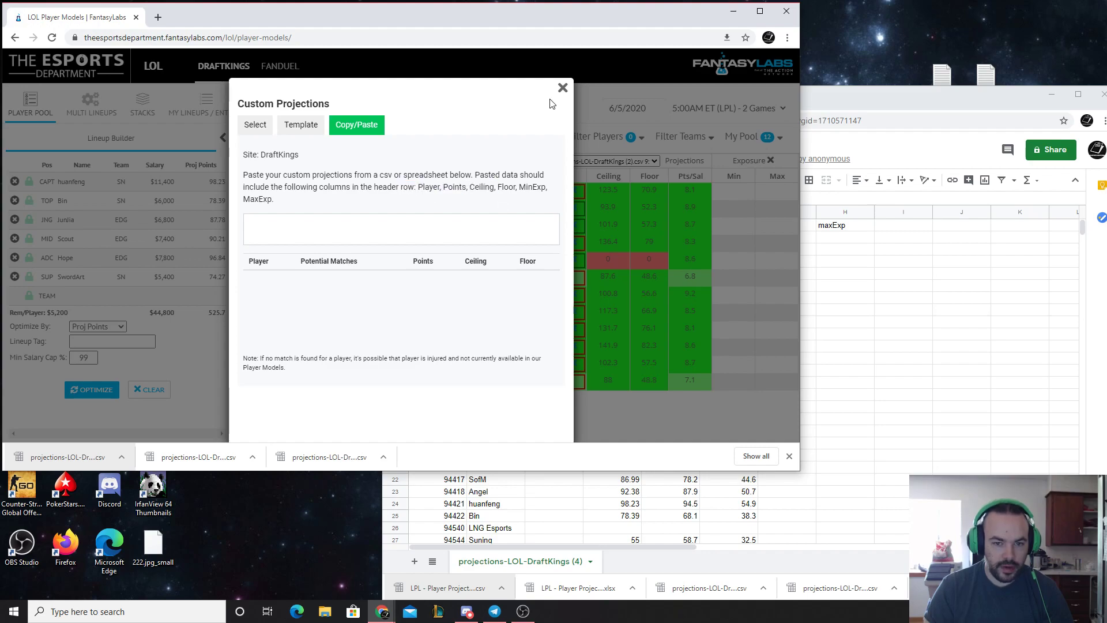
left_click(562, 88)
Return to the LPL Projections page on The Esports Department and reposition its browser window over the FantasyLabs lineup builder
left_click(880, 101)
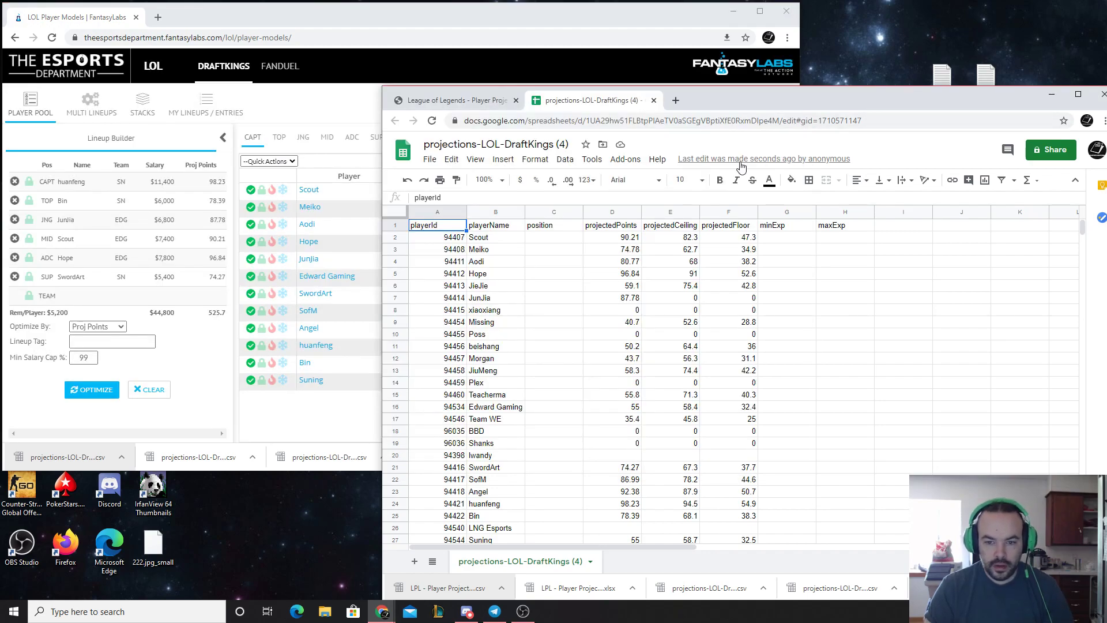
left_click(449, 103)
left_click(417, 16)
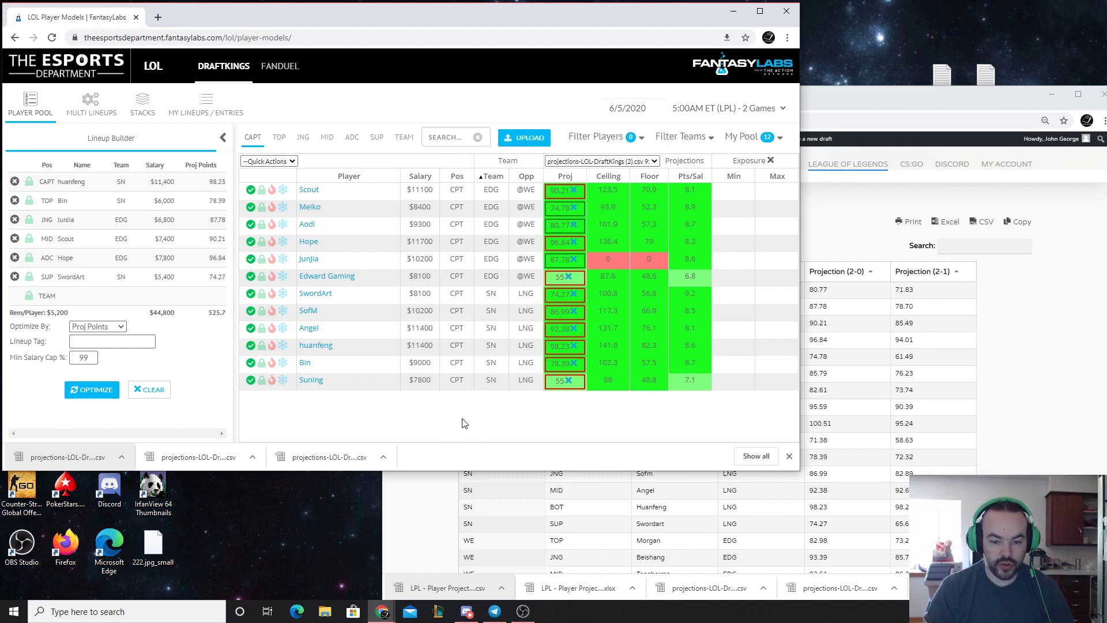
left_click_drag(871, 89, 789, 85)
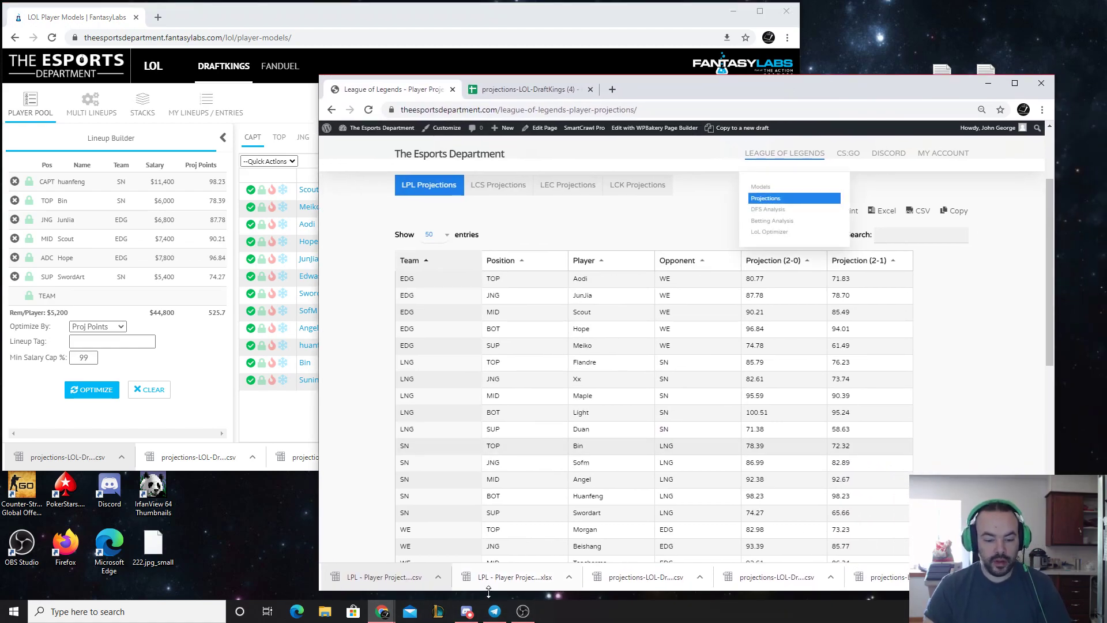
mouse_move(523, 611)
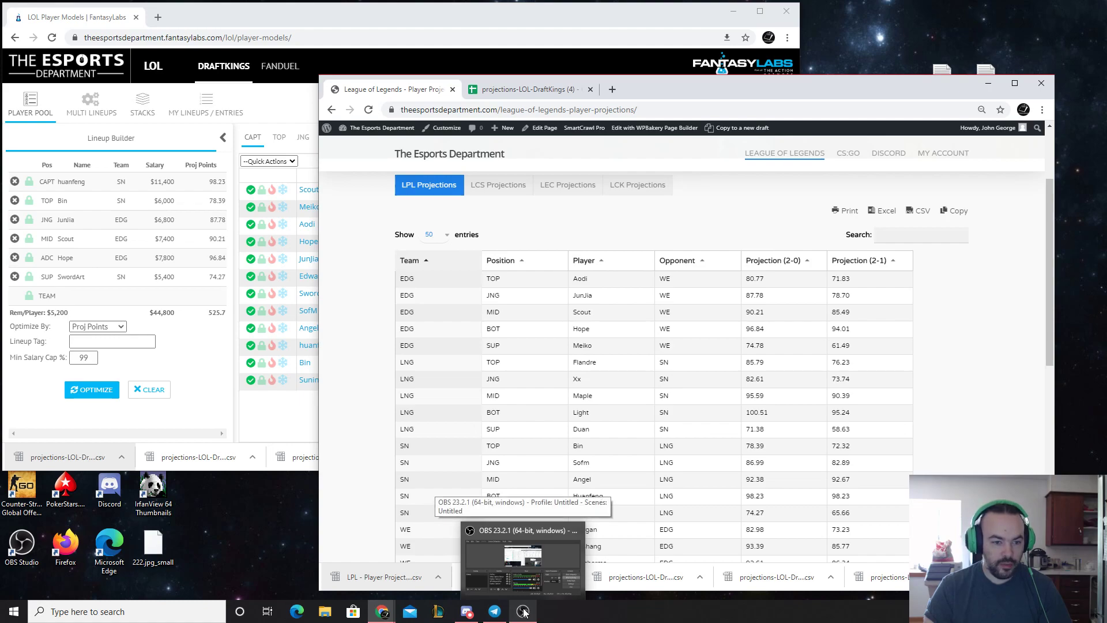